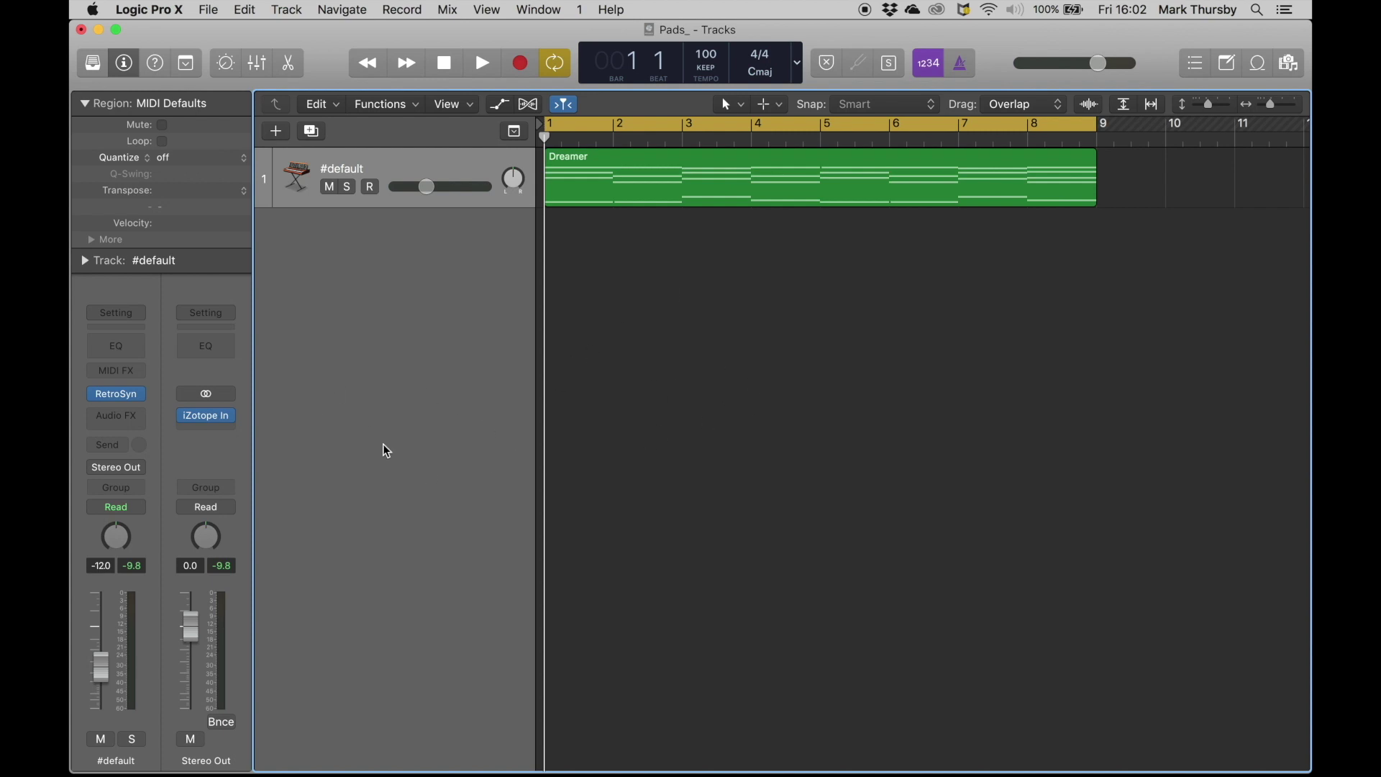
# Open Retro Synth on the #default track, move its window over the tracks, then close it.
pyautogui.click(120, 398)
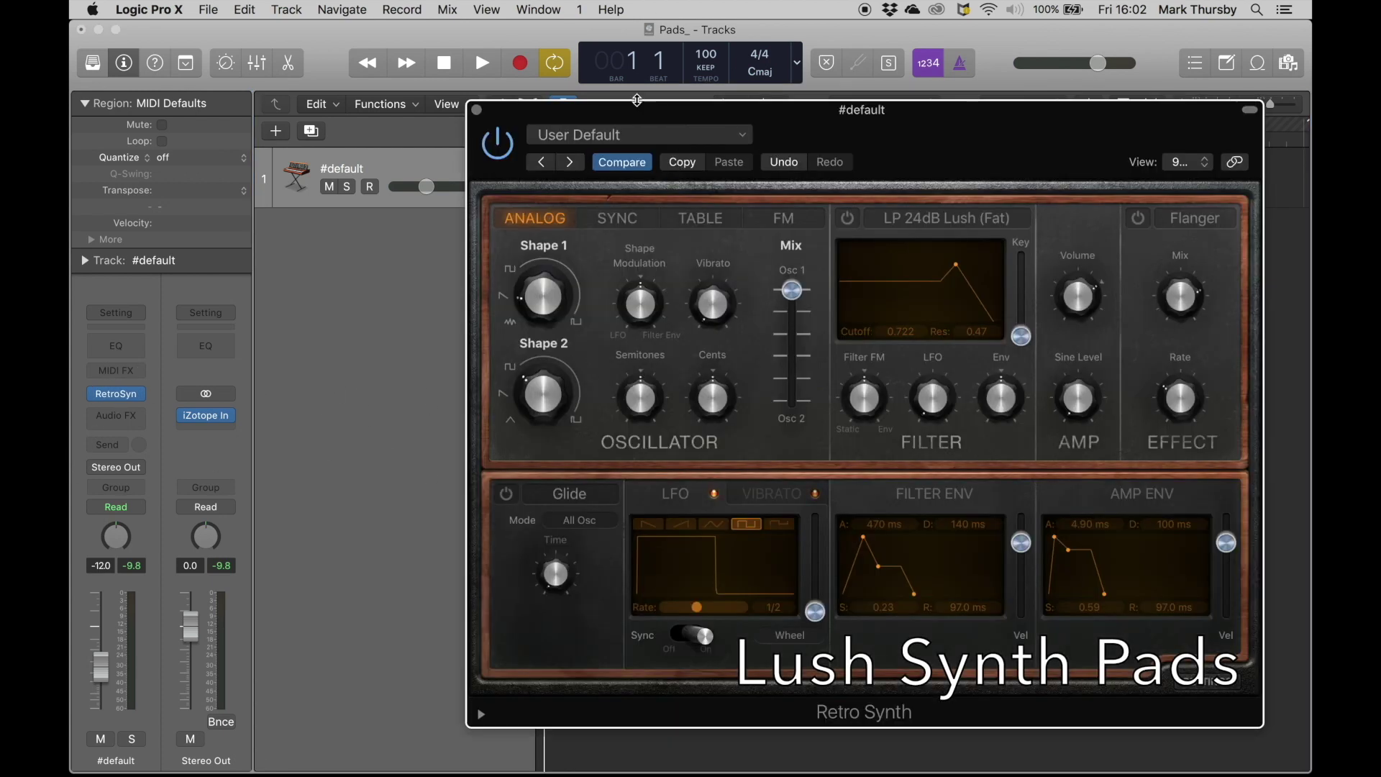
pyautogui.moveTo(637, 100); pyautogui.dragTo(628, 269)
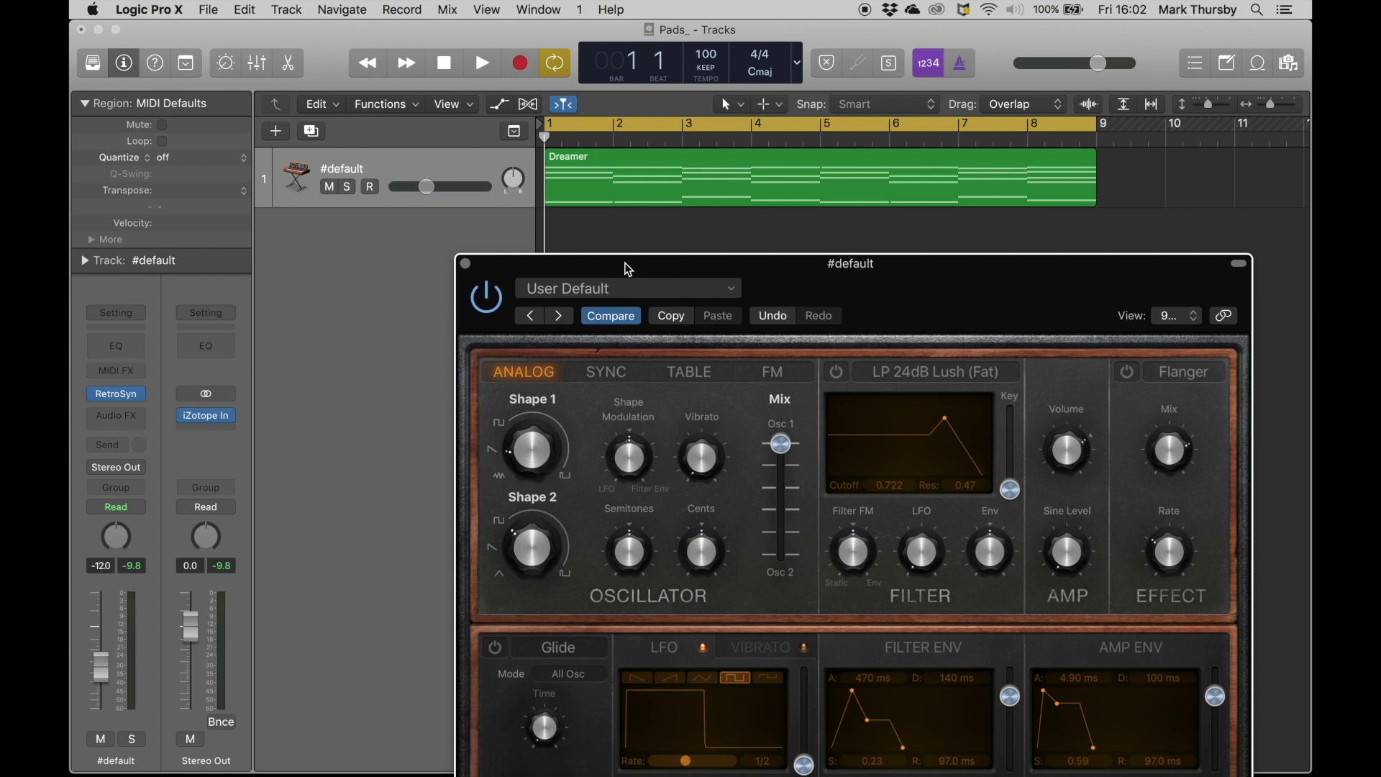
pyautogui.click(465, 263)
# Play the 8-bar Dreamer region in the Piano Roll with the metronome on, then stop.
pyautogui.click(650, 179)
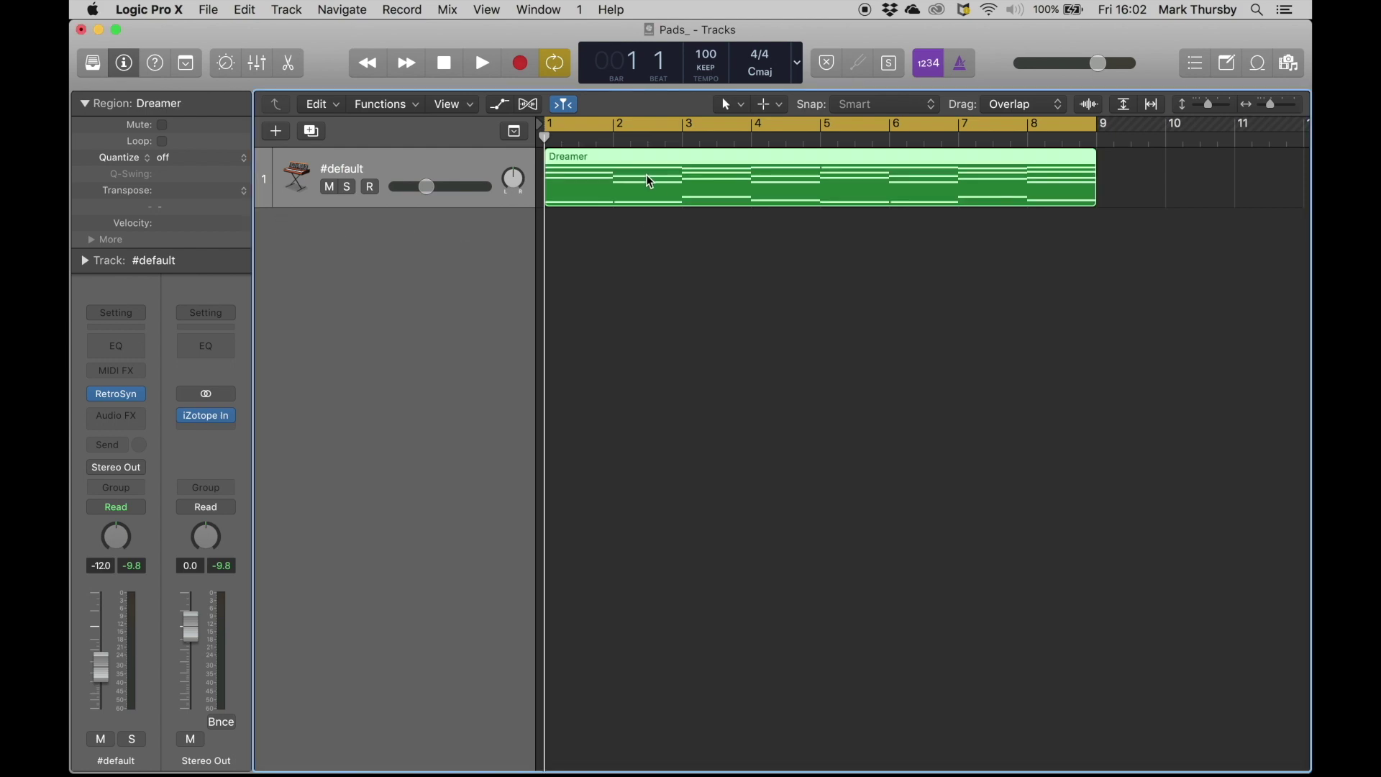
pyautogui.doubleClick(650, 180)
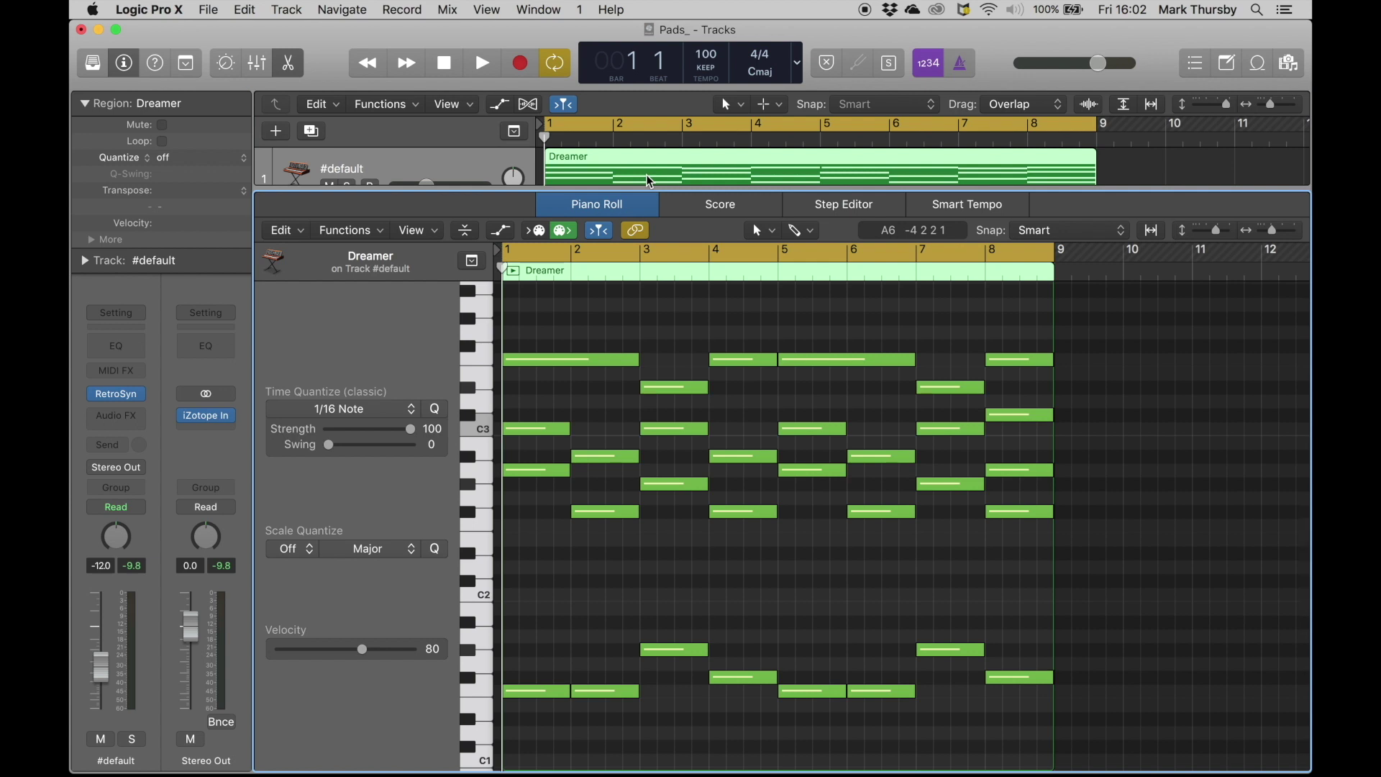
pyautogui.press('space')
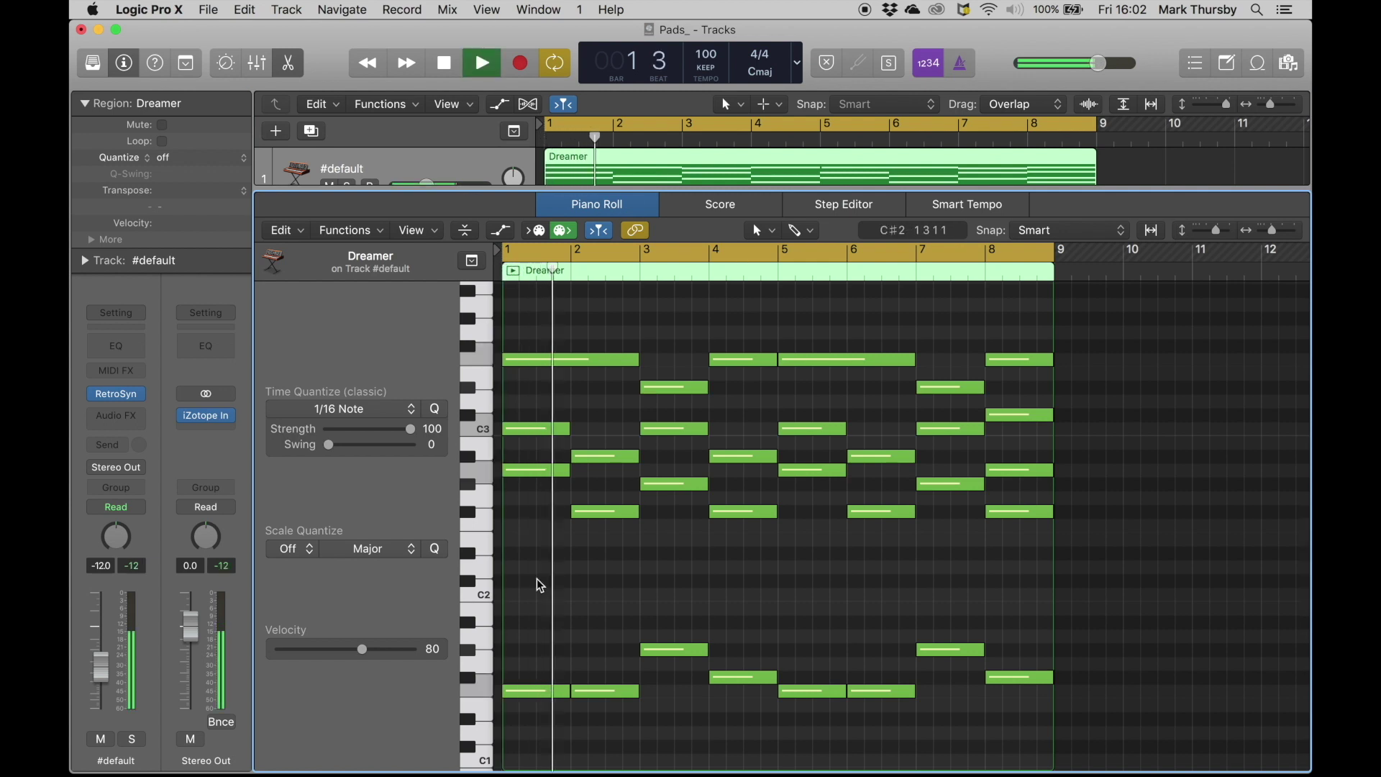
pyautogui.click(964, 62)
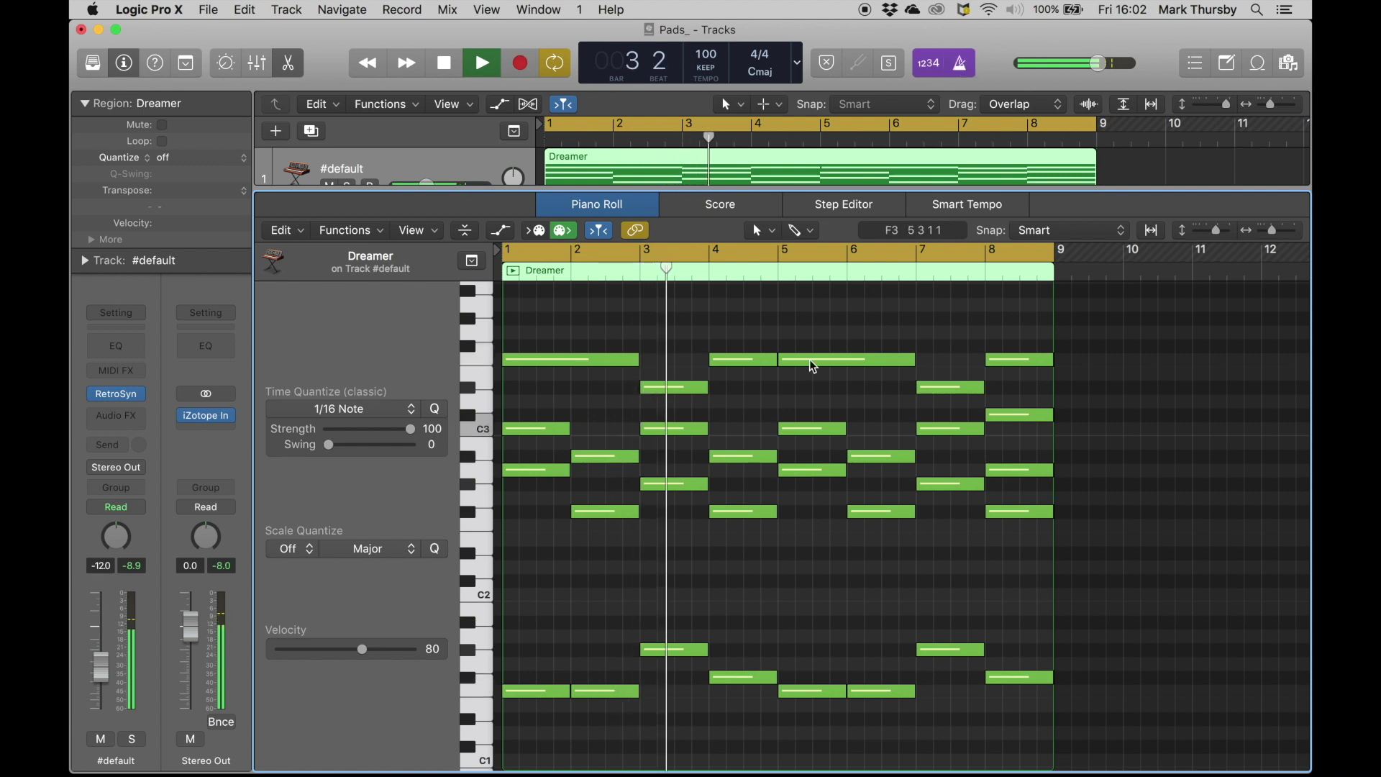
pyautogui.moveTo(813, 367)
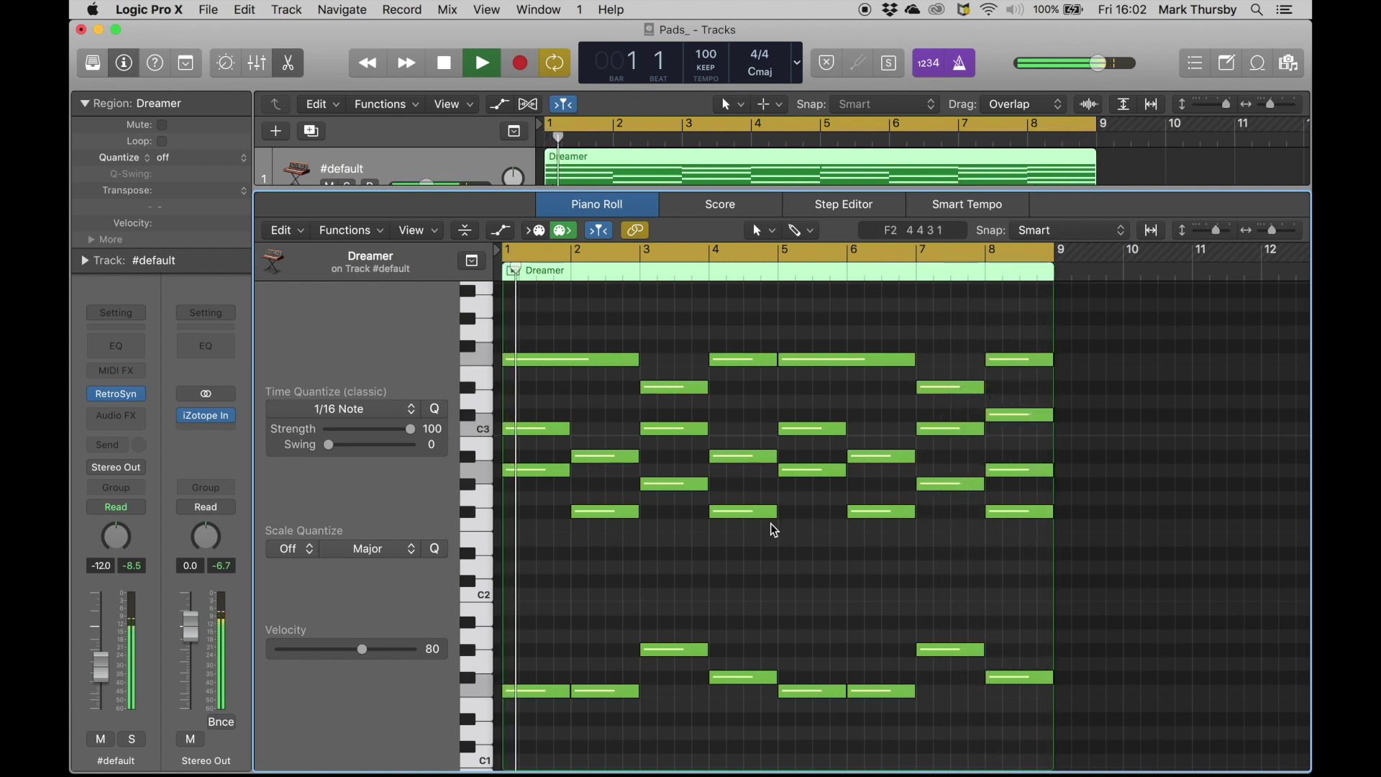
pyautogui.press('space')
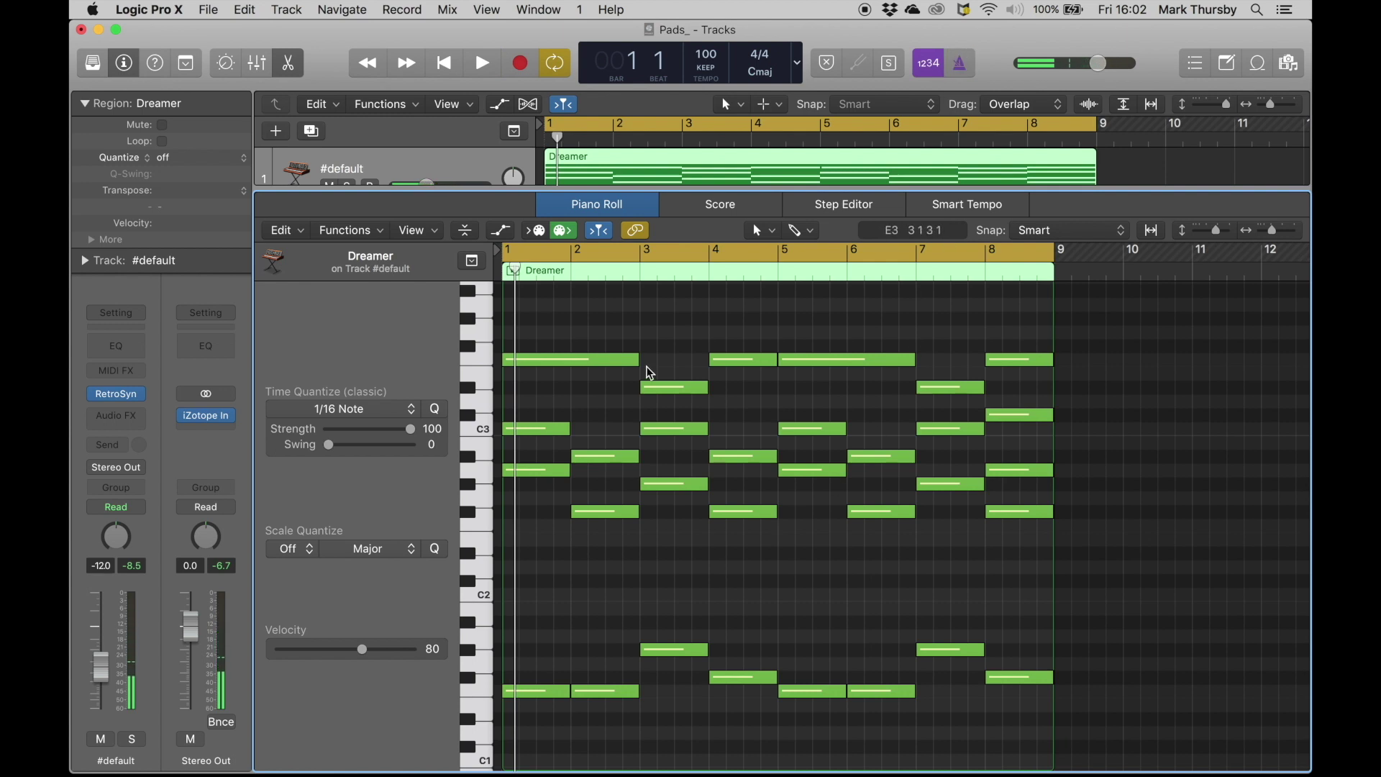
# Hide the Piano Roll, reopen Retro Synth fully in view, and audition the current sound.
pyautogui.press('p')
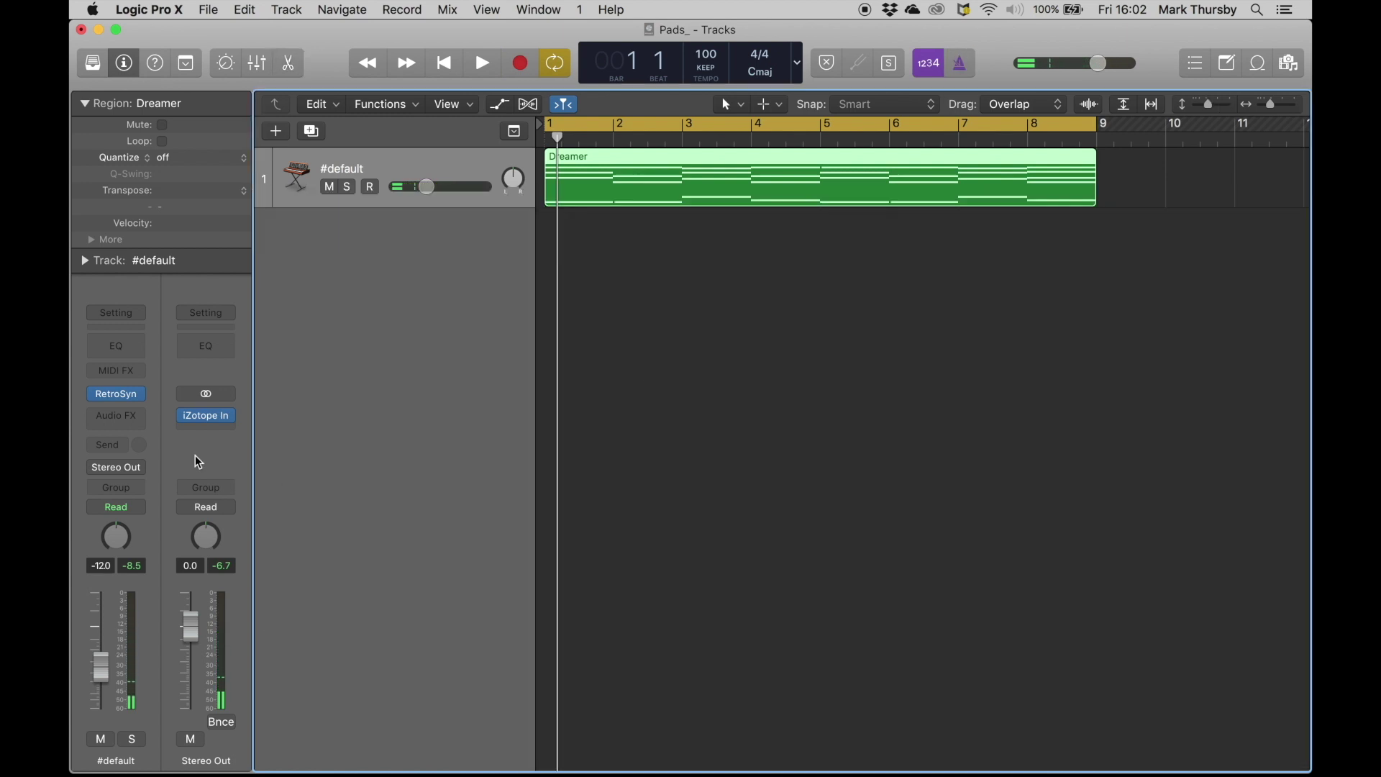
pyautogui.click(119, 400)
pyautogui.click(638, 271)
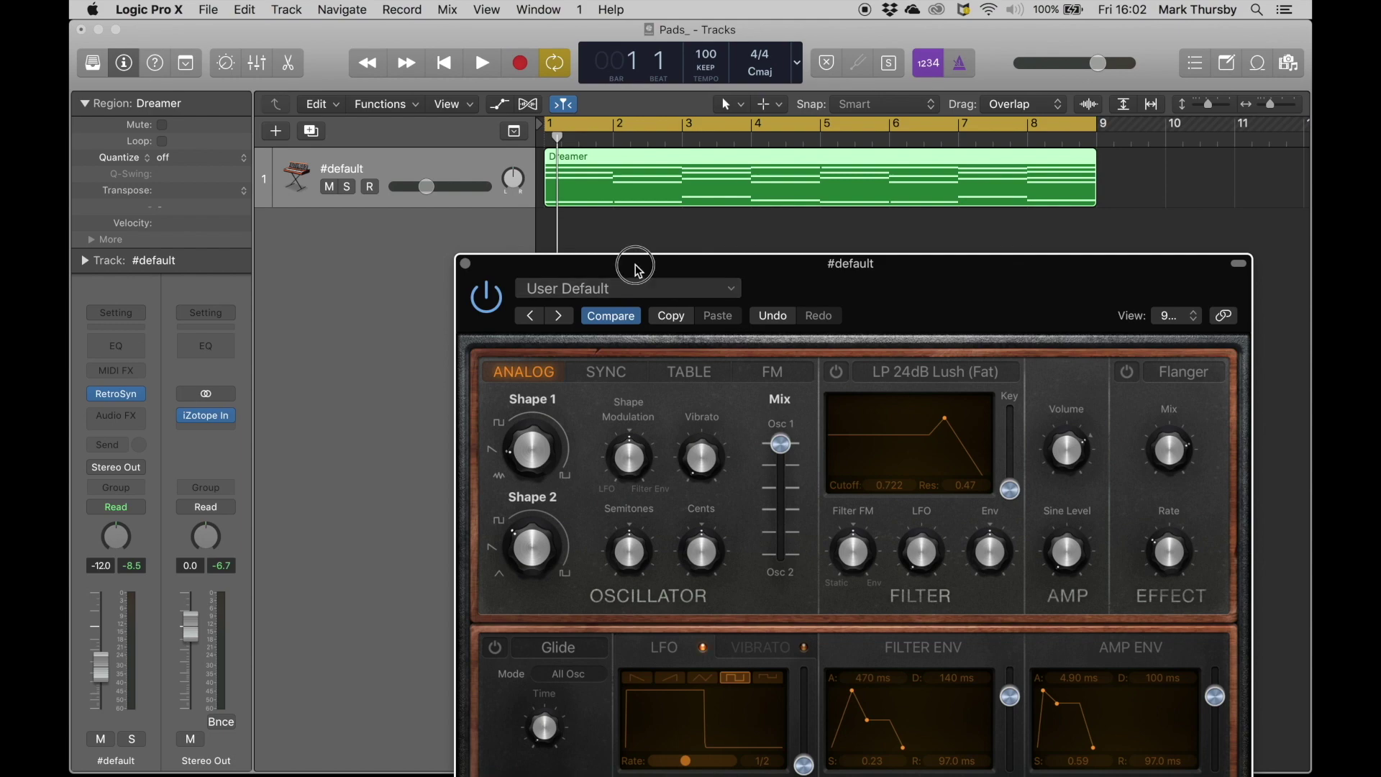
pyautogui.moveTo(639, 271); pyautogui.dragTo(562, 109)
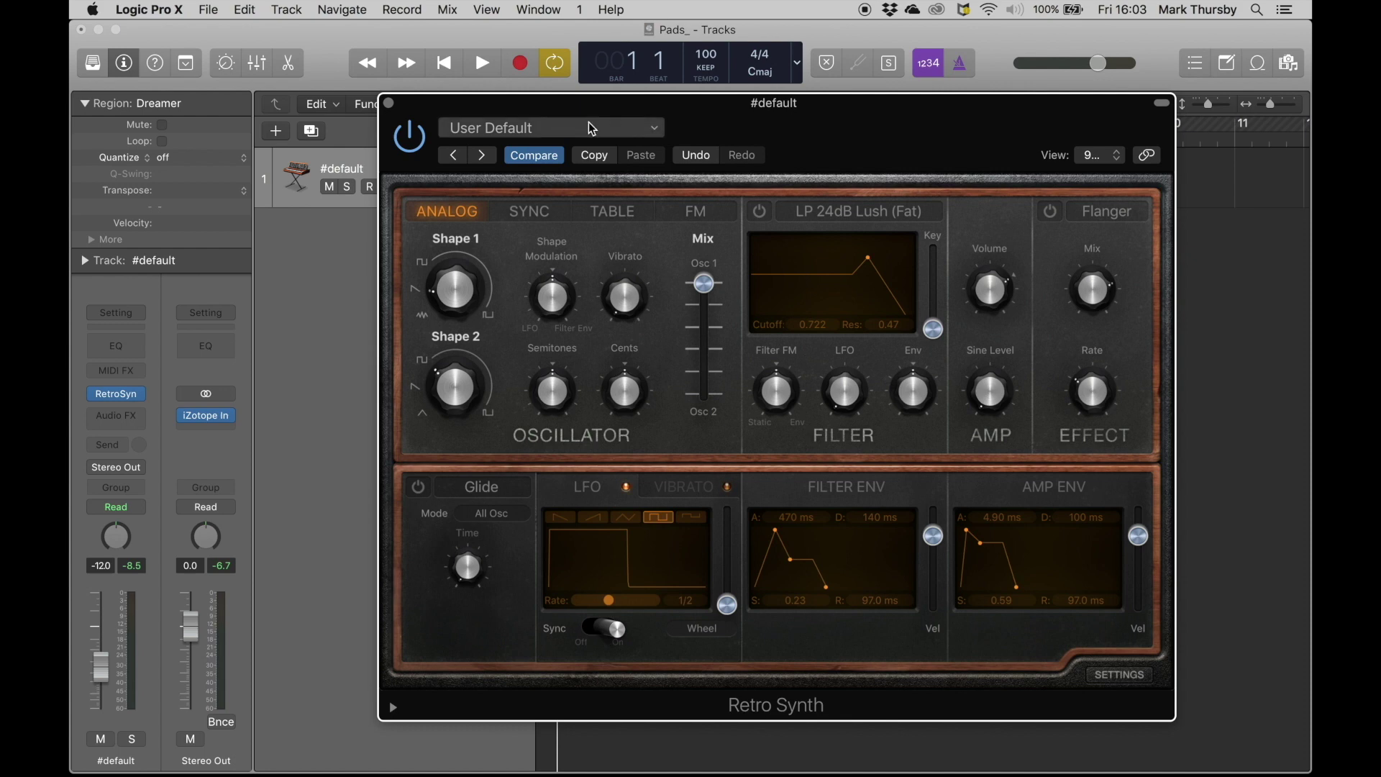
pyautogui.press('space')
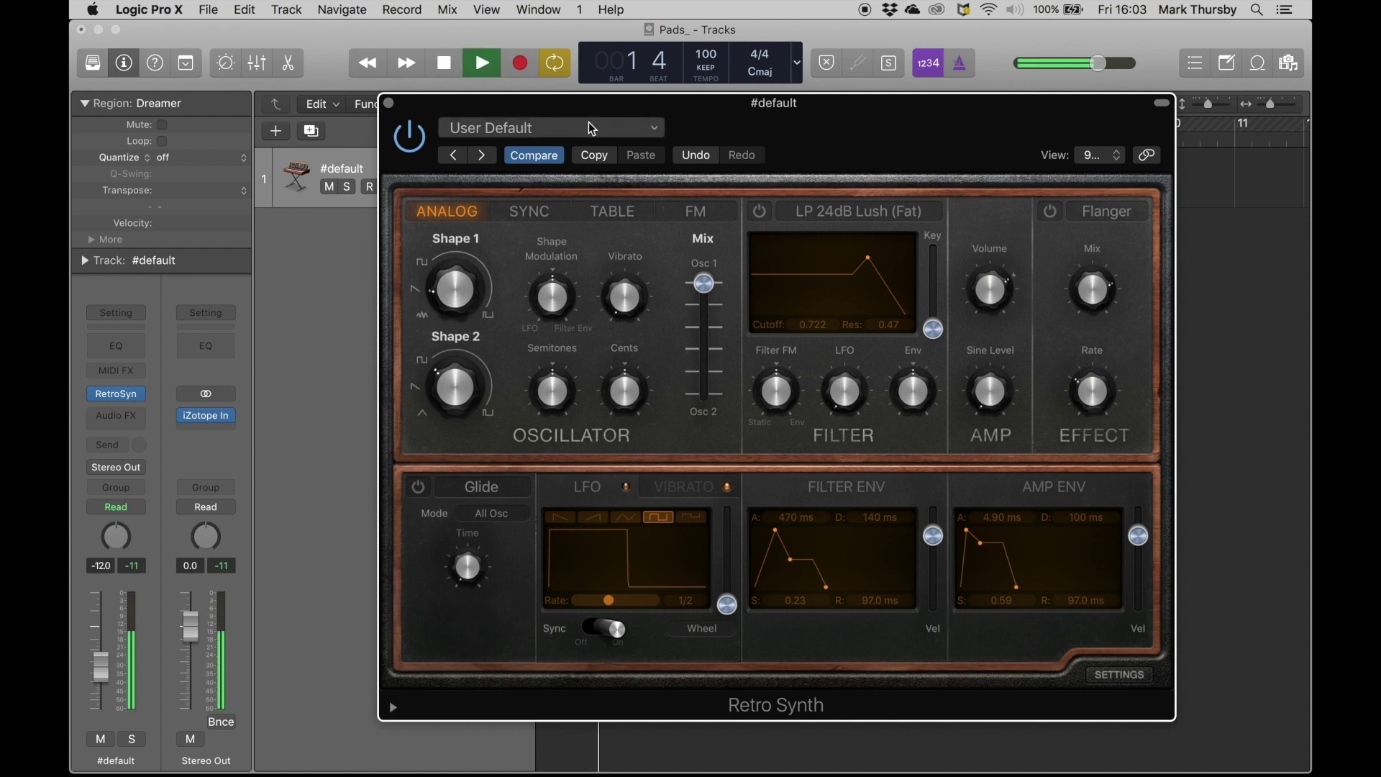
pyautogui.press('space')
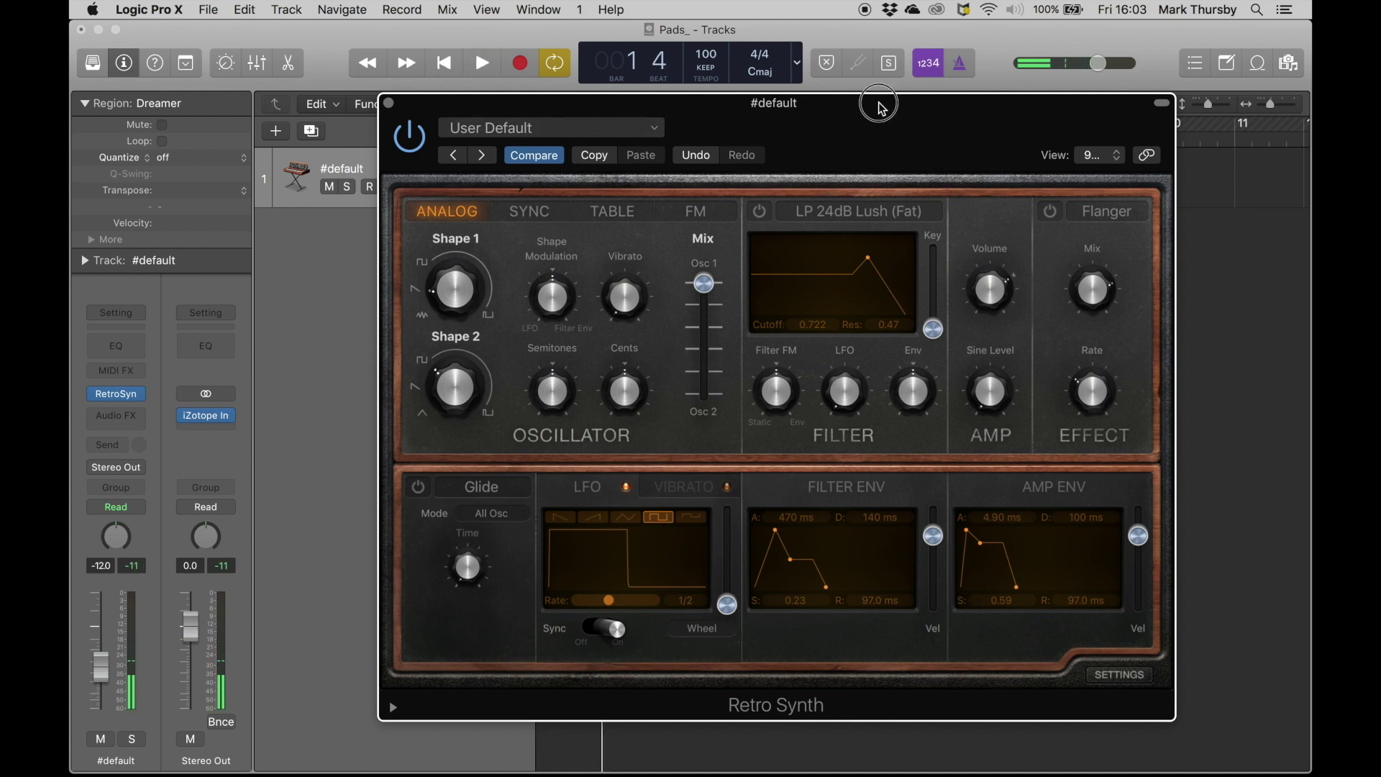
pyautogui.moveTo(881, 104); pyautogui.dragTo(796, 95)
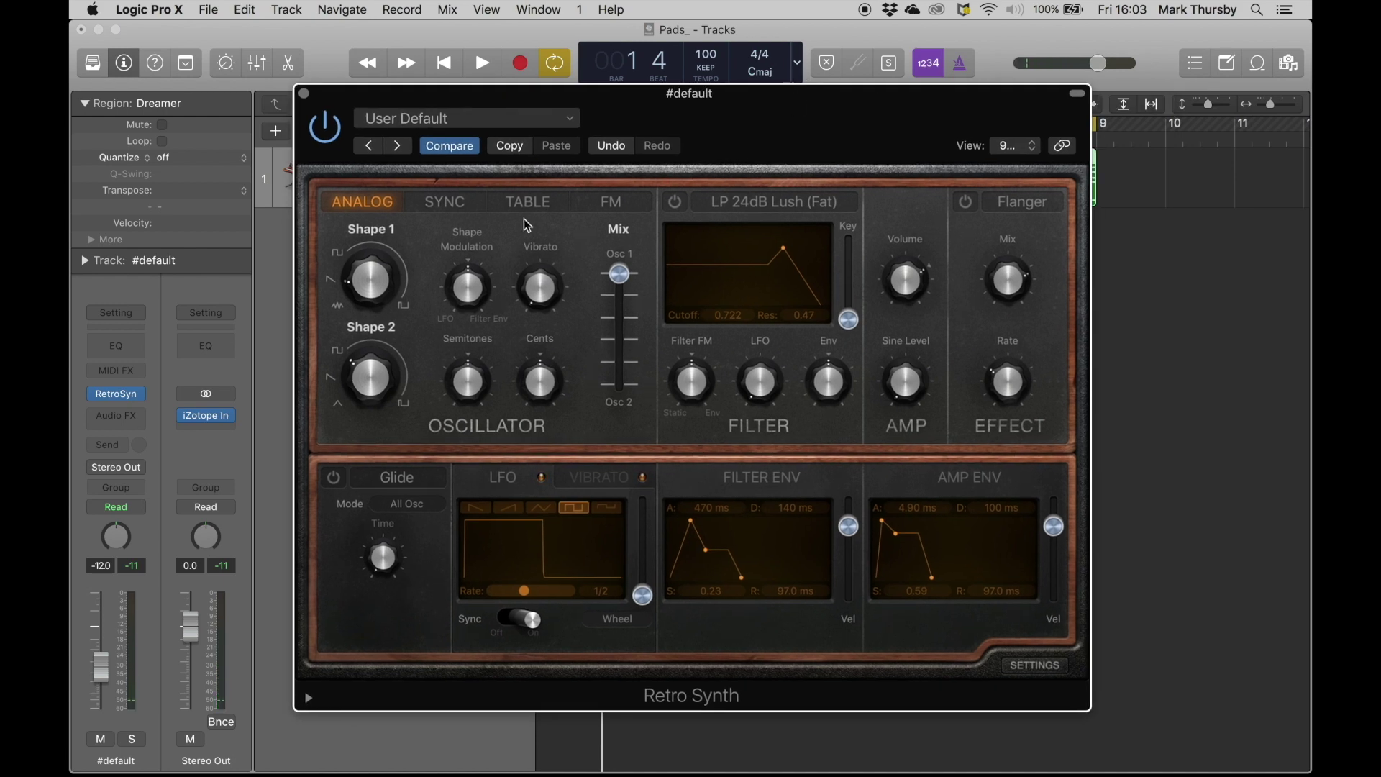
pyautogui.moveTo(538, 316)
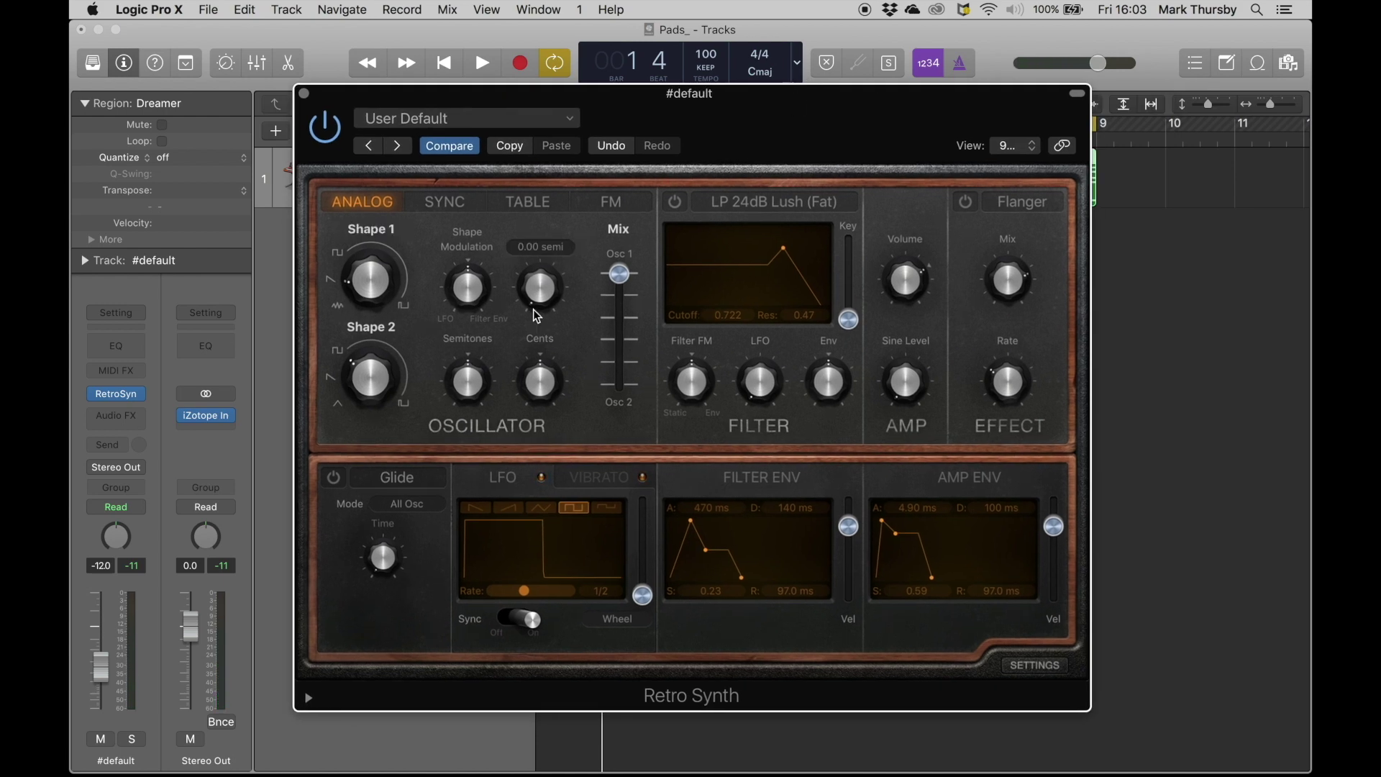
# While playing, move the oscillator mix to halfway, then fully to Osc 2.
pyautogui.press('space')
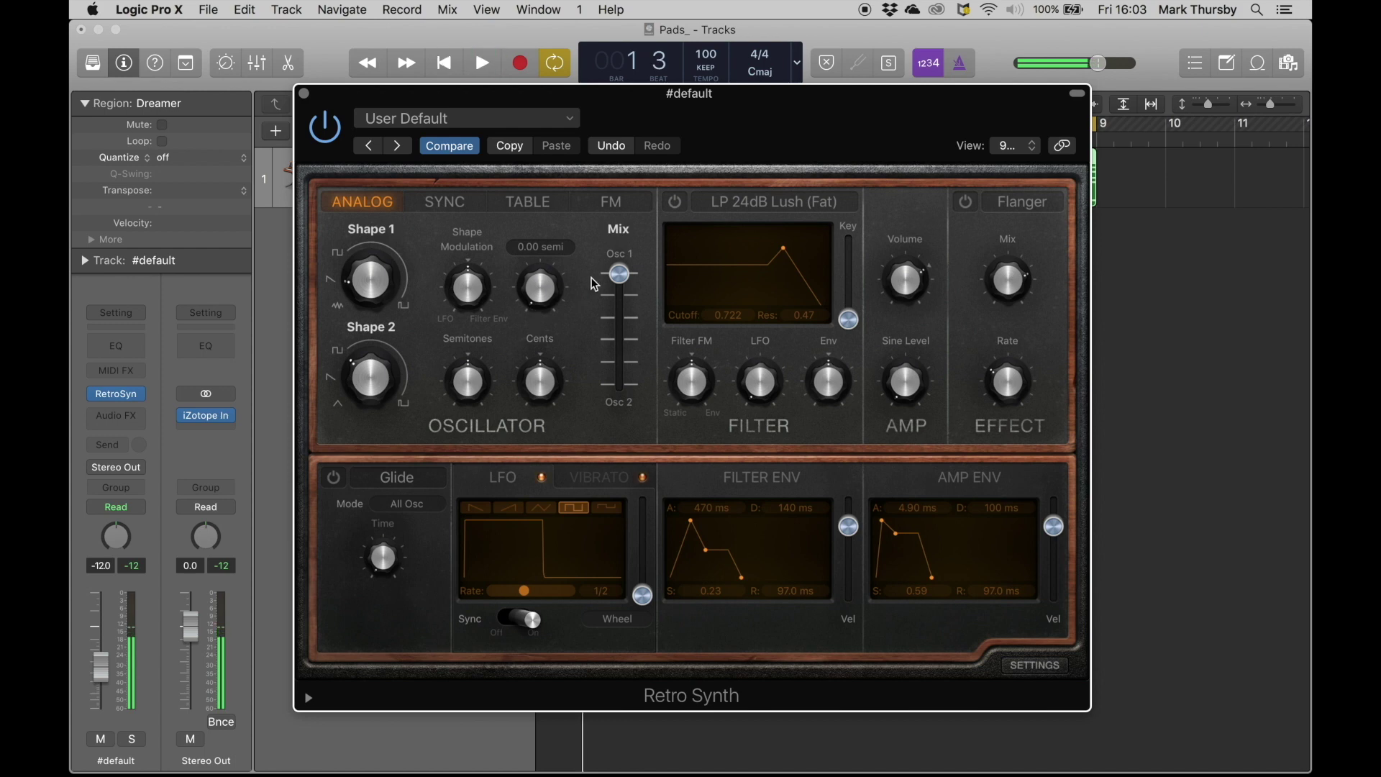
pyautogui.moveTo(620, 277)
pyautogui.moveTo(623, 281); pyautogui.dragTo(619, 333)
pyautogui.moveTo(368, 378)
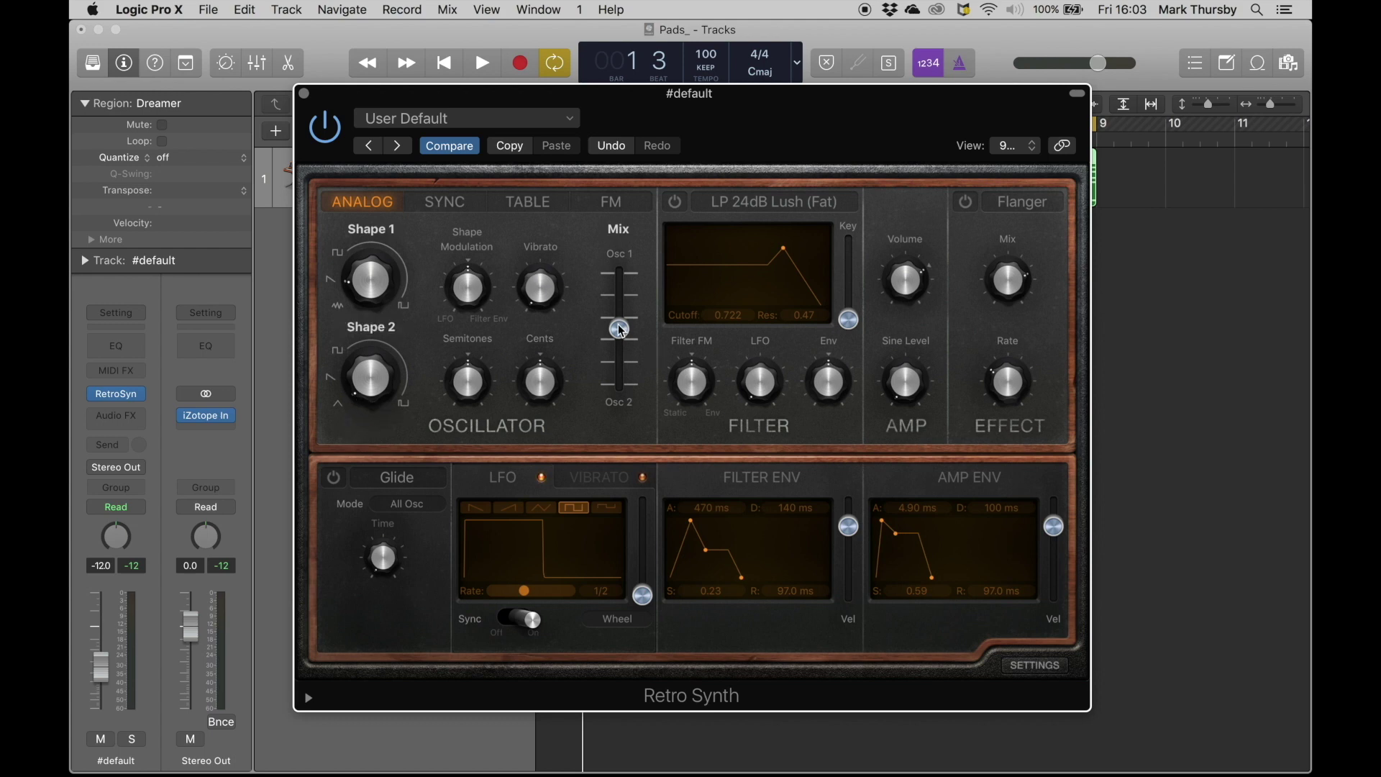
pyautogui.moveTo(619, 329); pyautogui.dragTo(619, 383)
pyautogui.press('space')
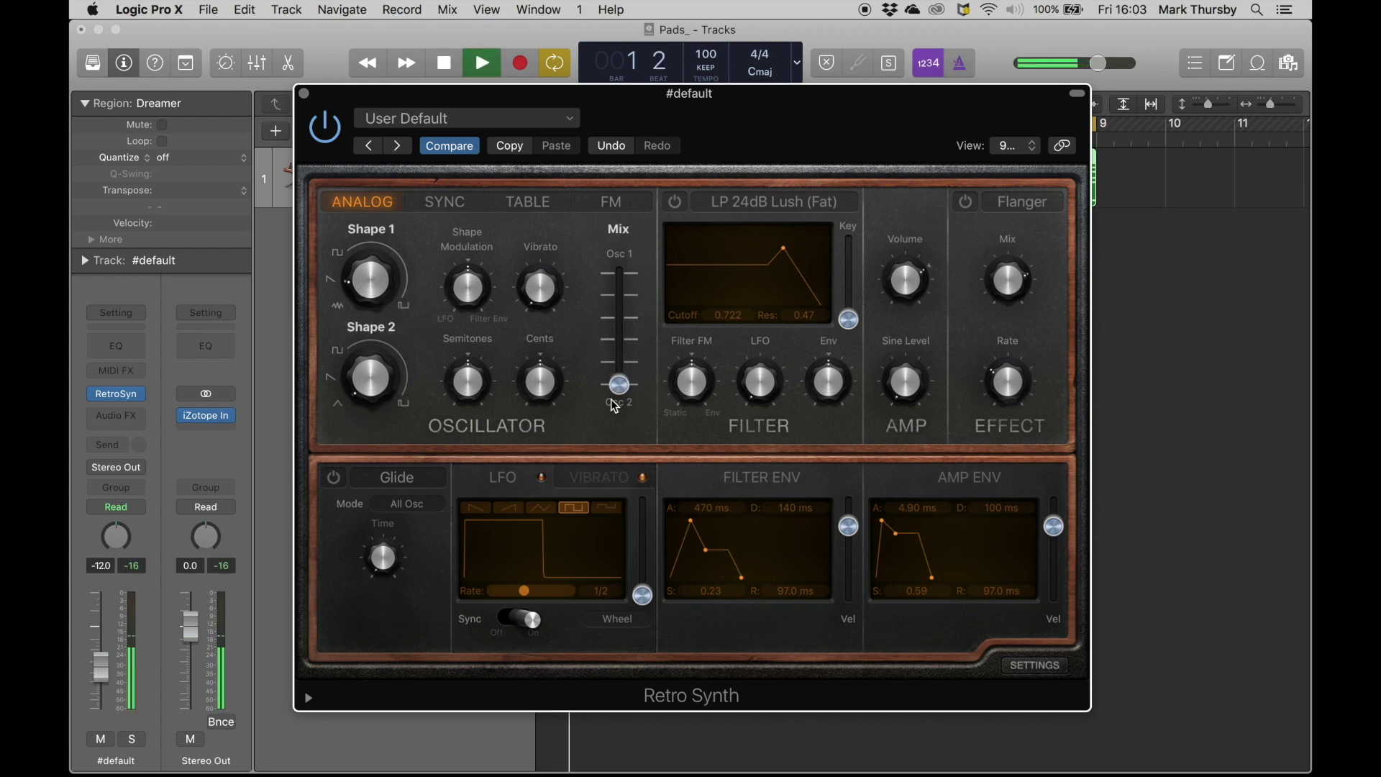
# Sweep the oscillator mix fully to Osc 1, then settle it back around 0.58.
pyautogui.moveTo(380, 402)
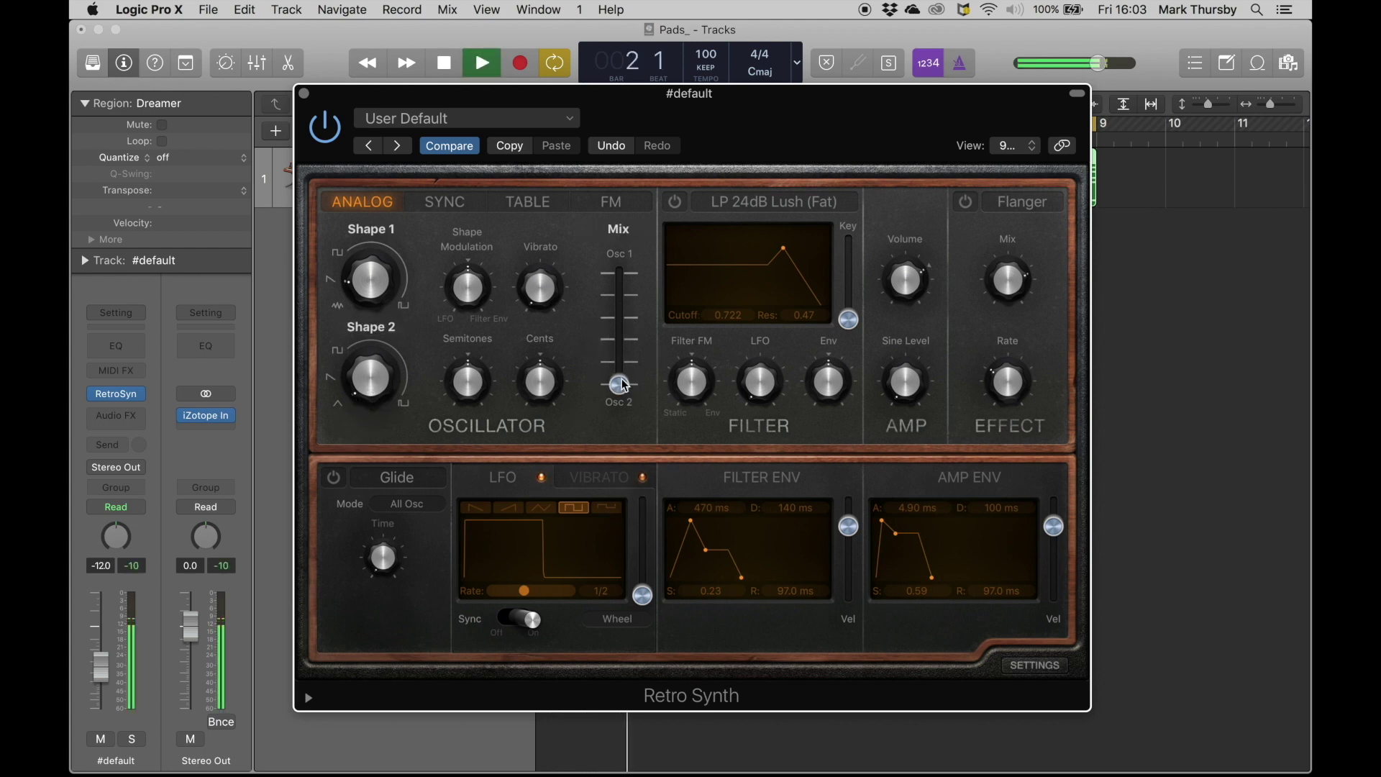
pyautogui.moveTo(617, 389)
pyautogui.moveTo(619, 385); pyautogui.dragTo(619, 274)
pyautogui.moveTo(375, 286)
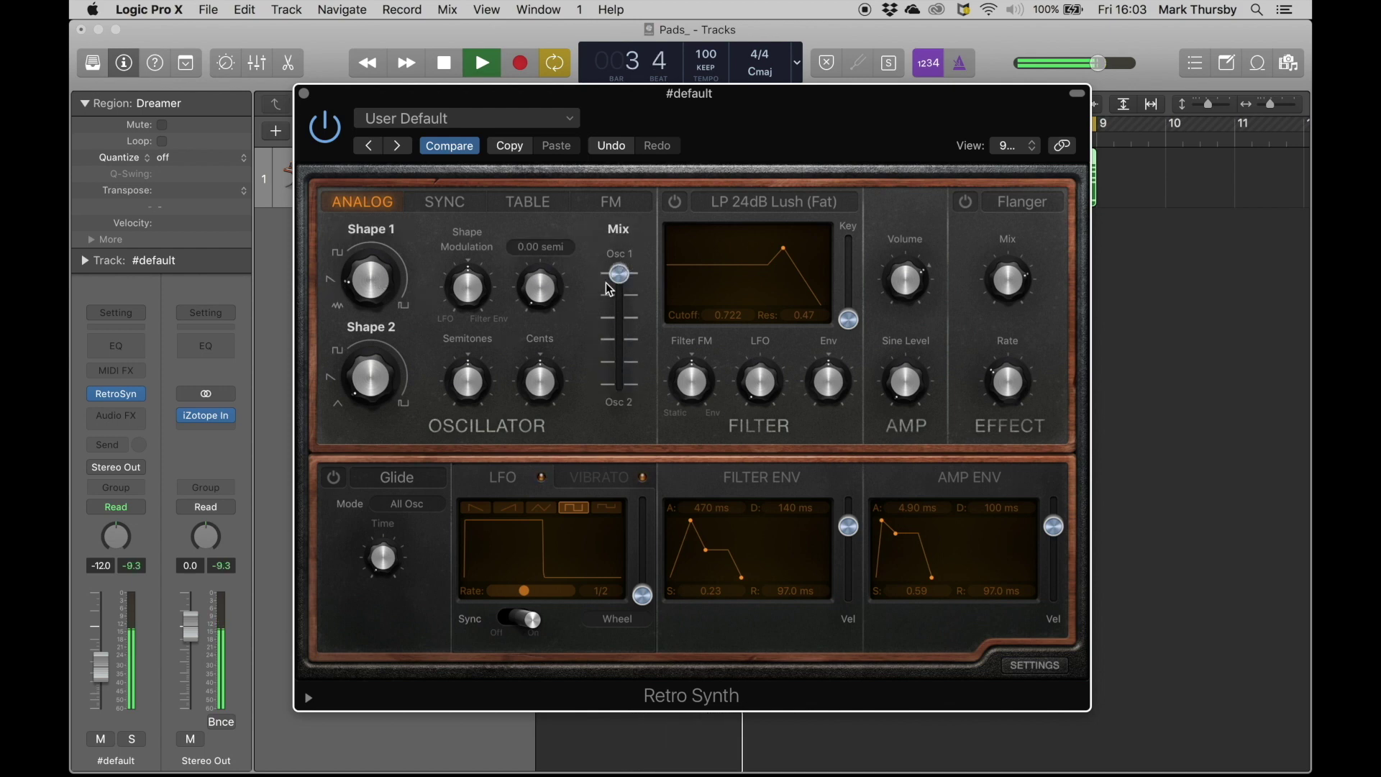
pyautogui.moveTo(618, 274); pyautogui.dragTo(621, 343)
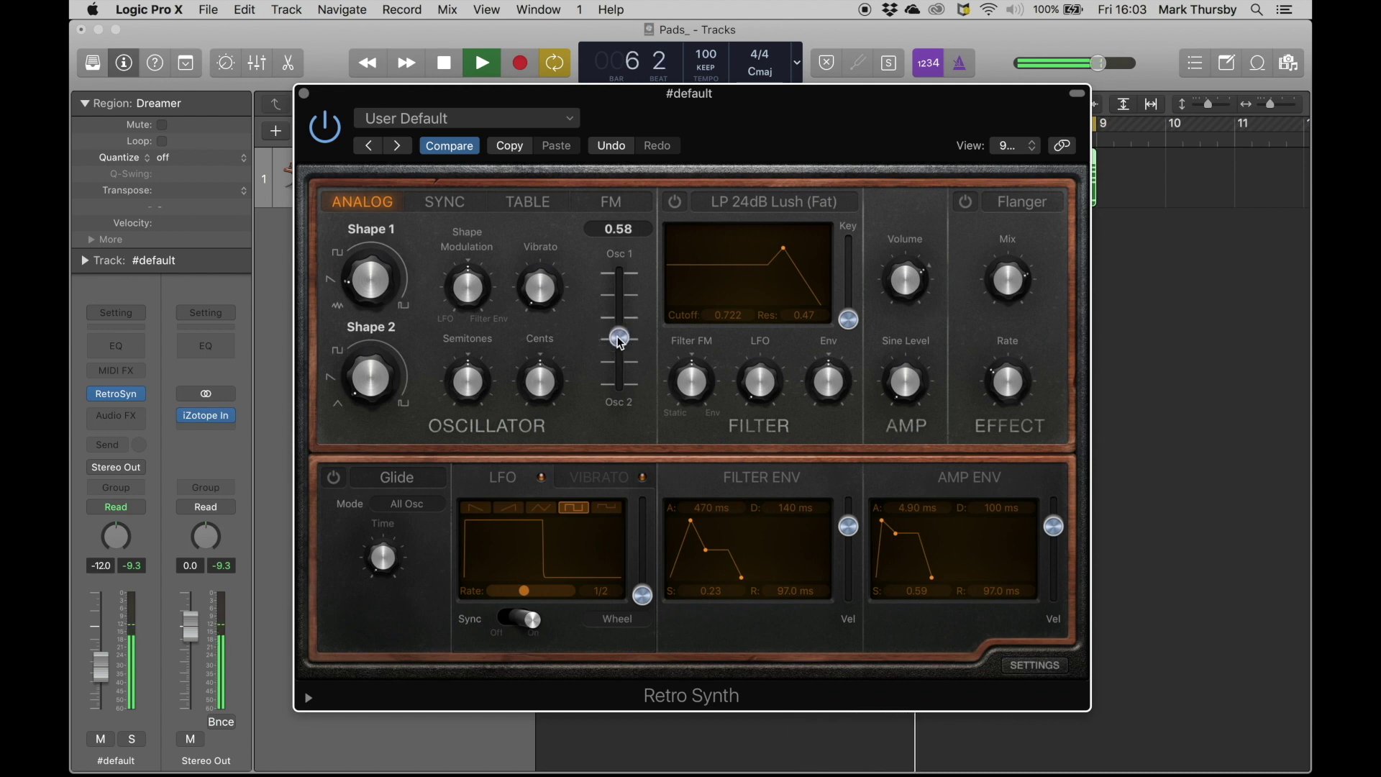
pyautogui.press('space')
# Show Retro Synth's global settings and stack 8 voices per note, auditioning the pad.
pyautogui.click(1034, 666)
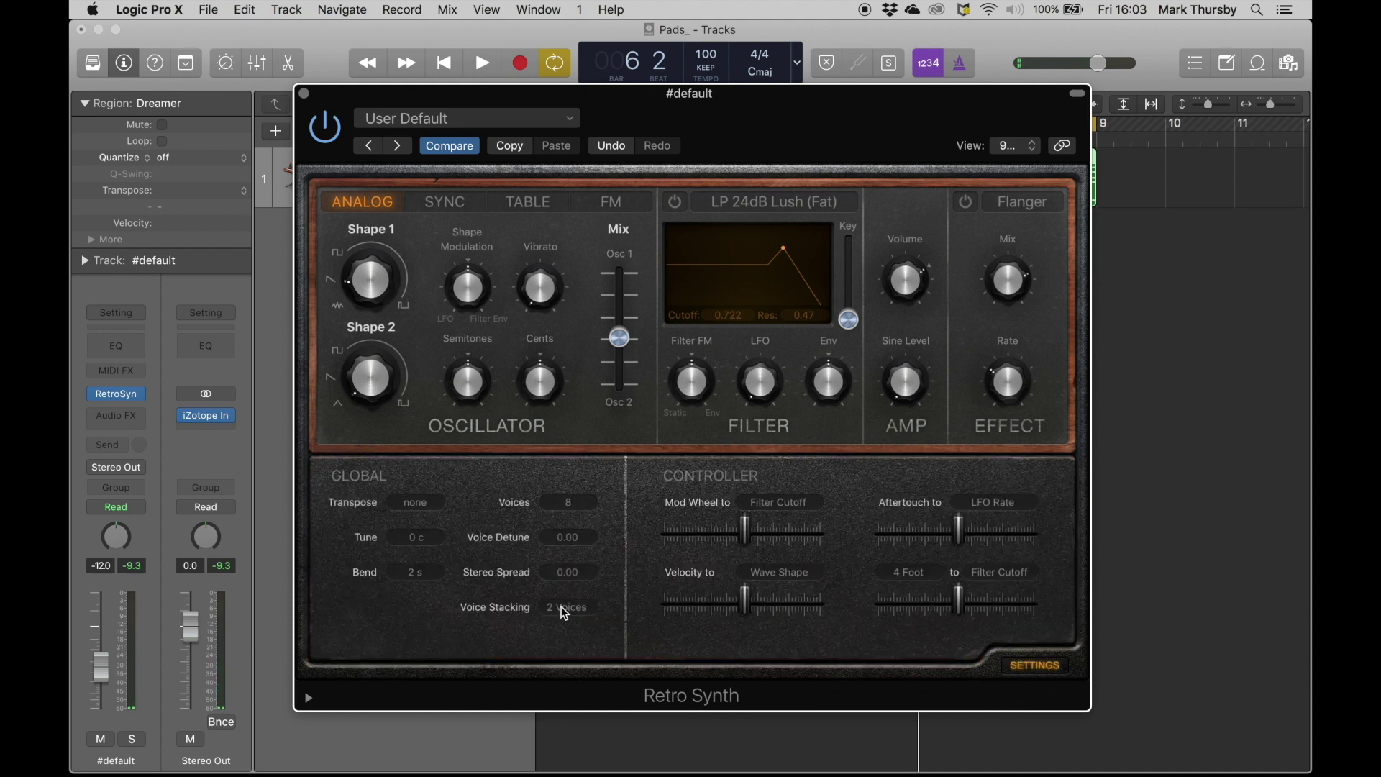
pyautogui.press('space')
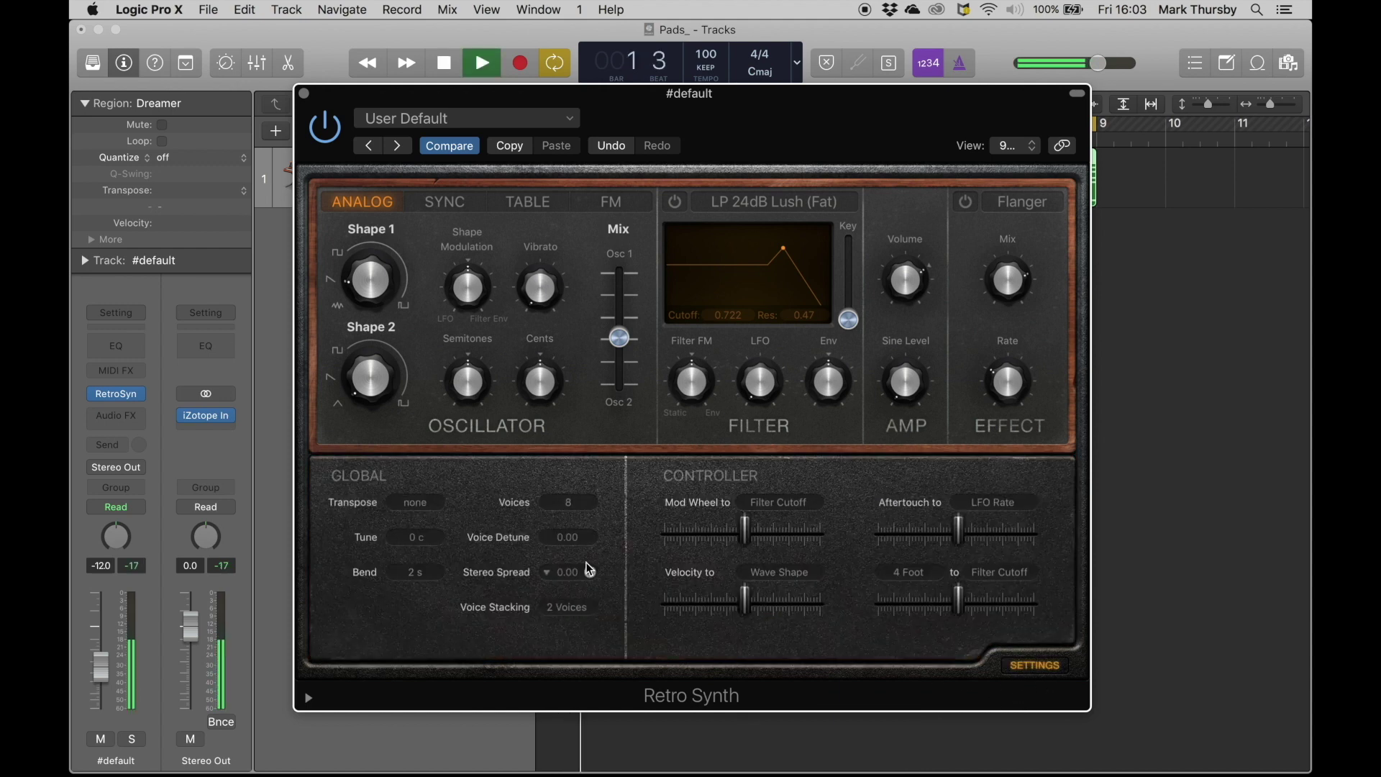
pyautogui.press('space')
pyautogui.click(580, 602)
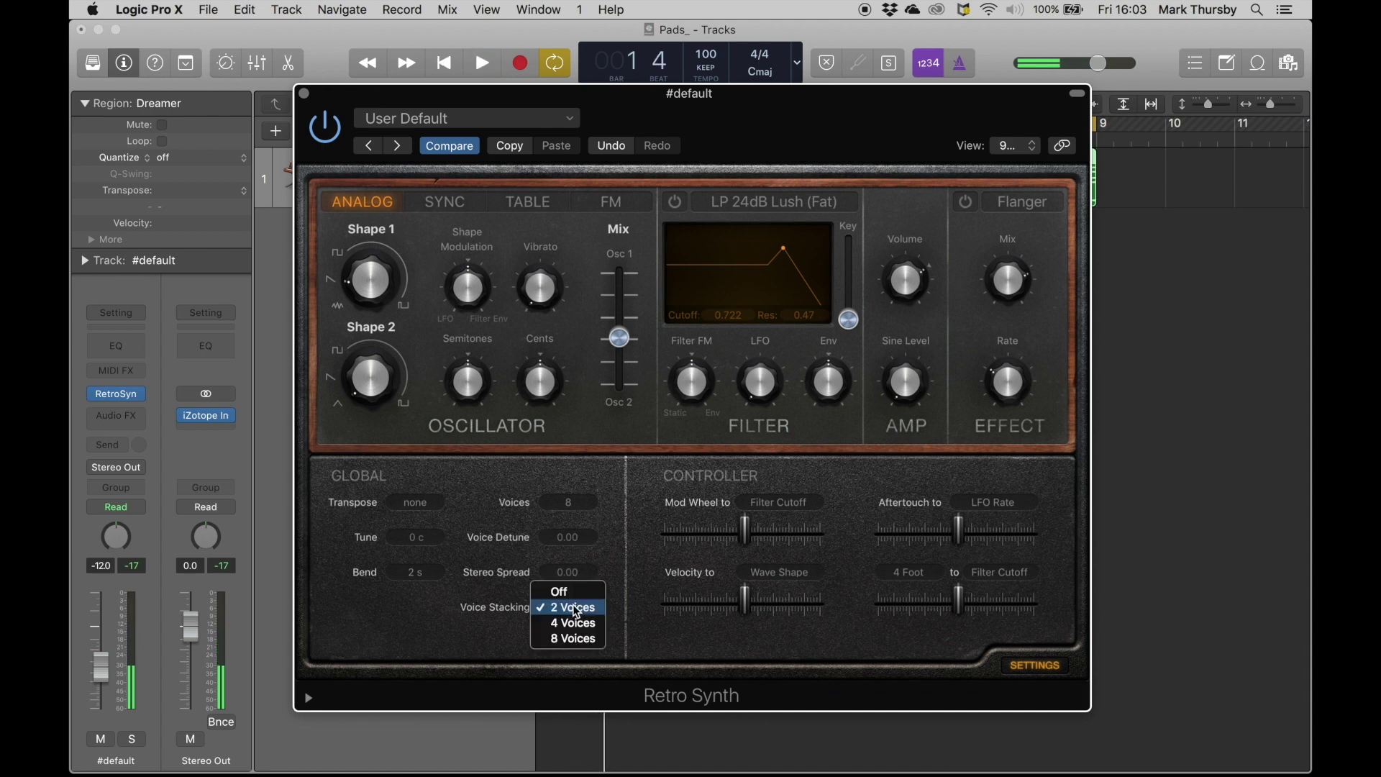
pyautogui.click(555, 640)
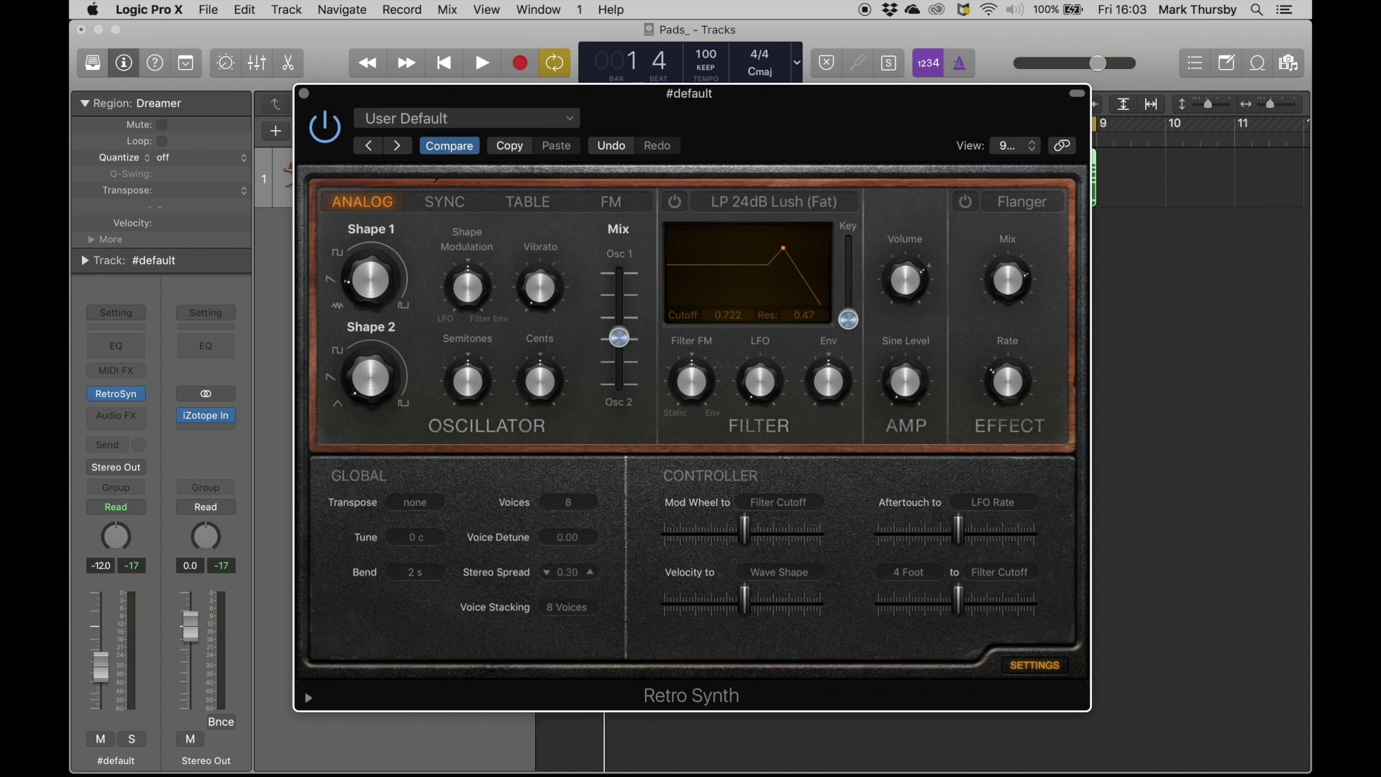
pyautogui.press('space')
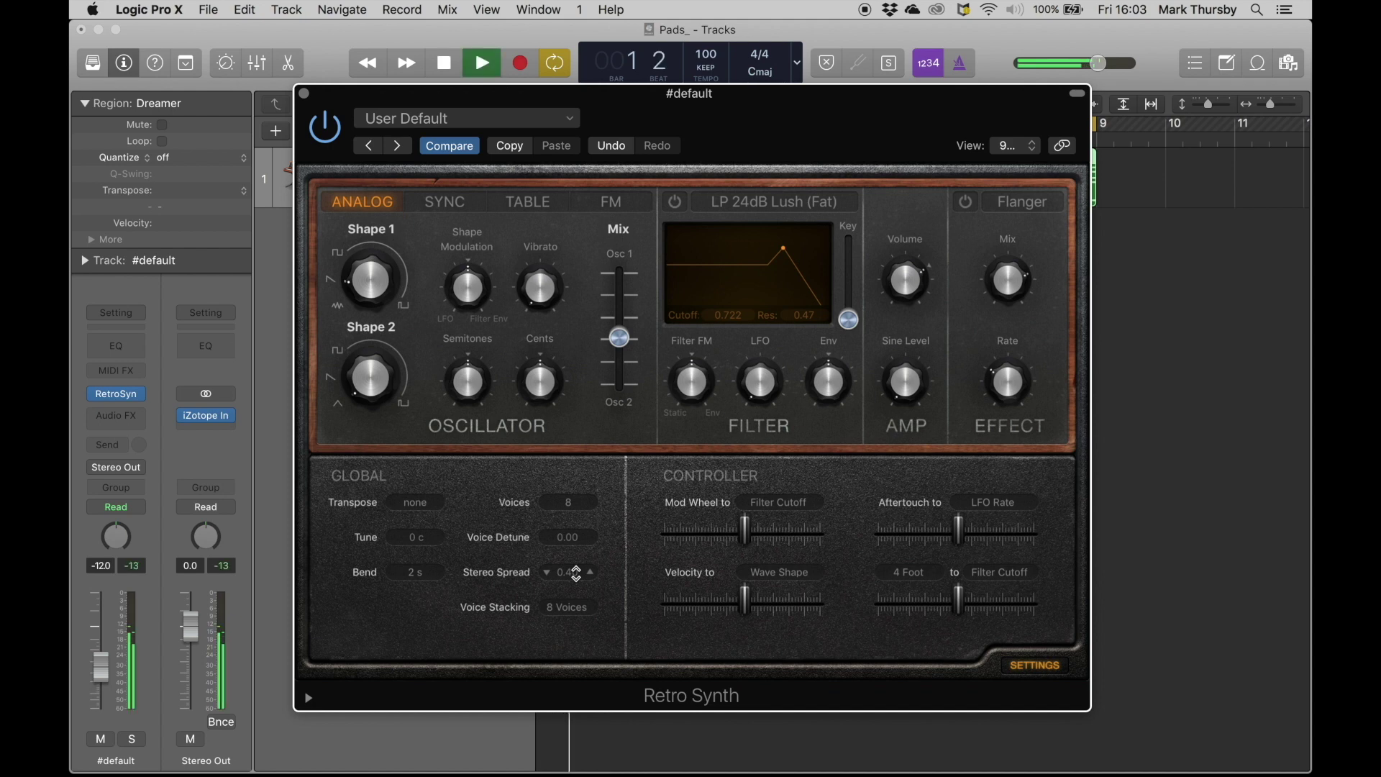
pyautogui.press('space')
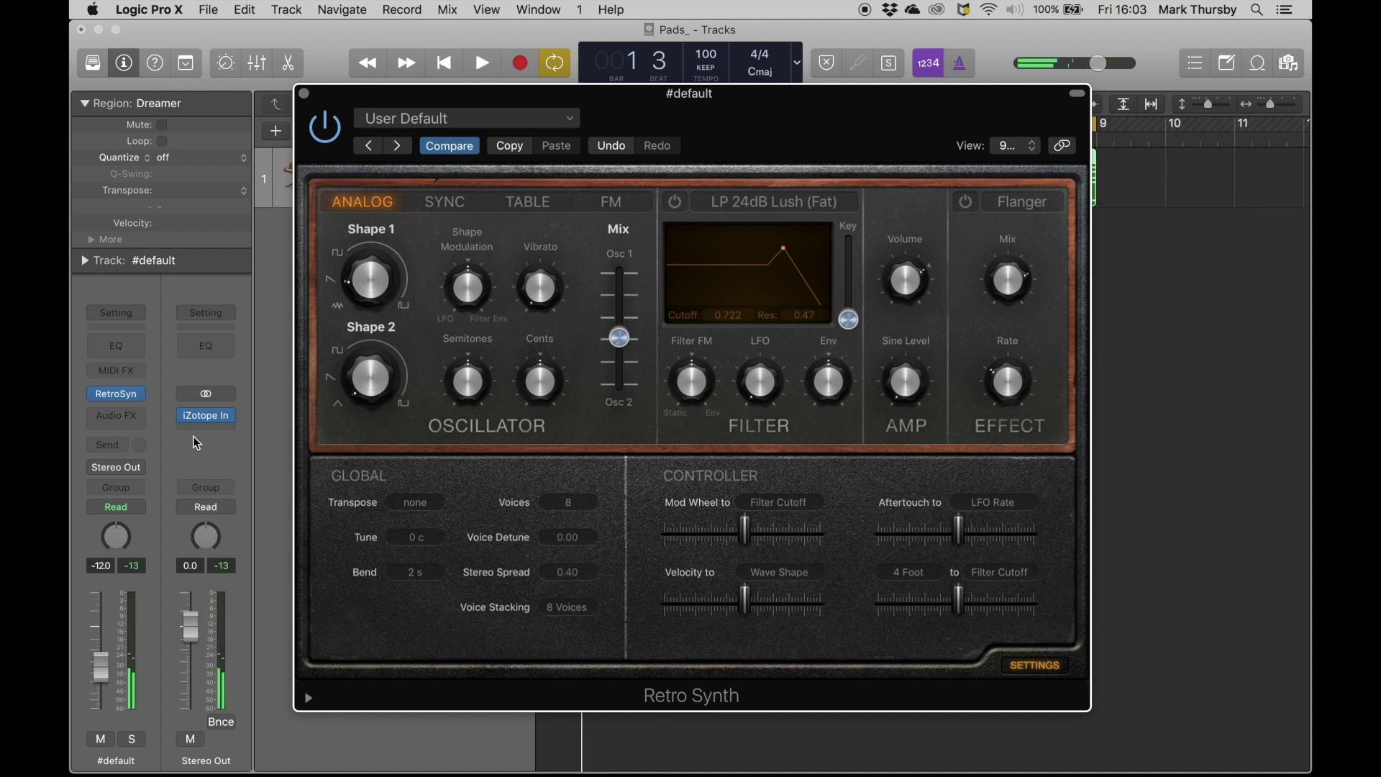
# Open iZotope Insight on the Stereo Out during playback, then select the Stereo Spread setting.
pyautogui.click(208, 419)
pyautogui.press('space')
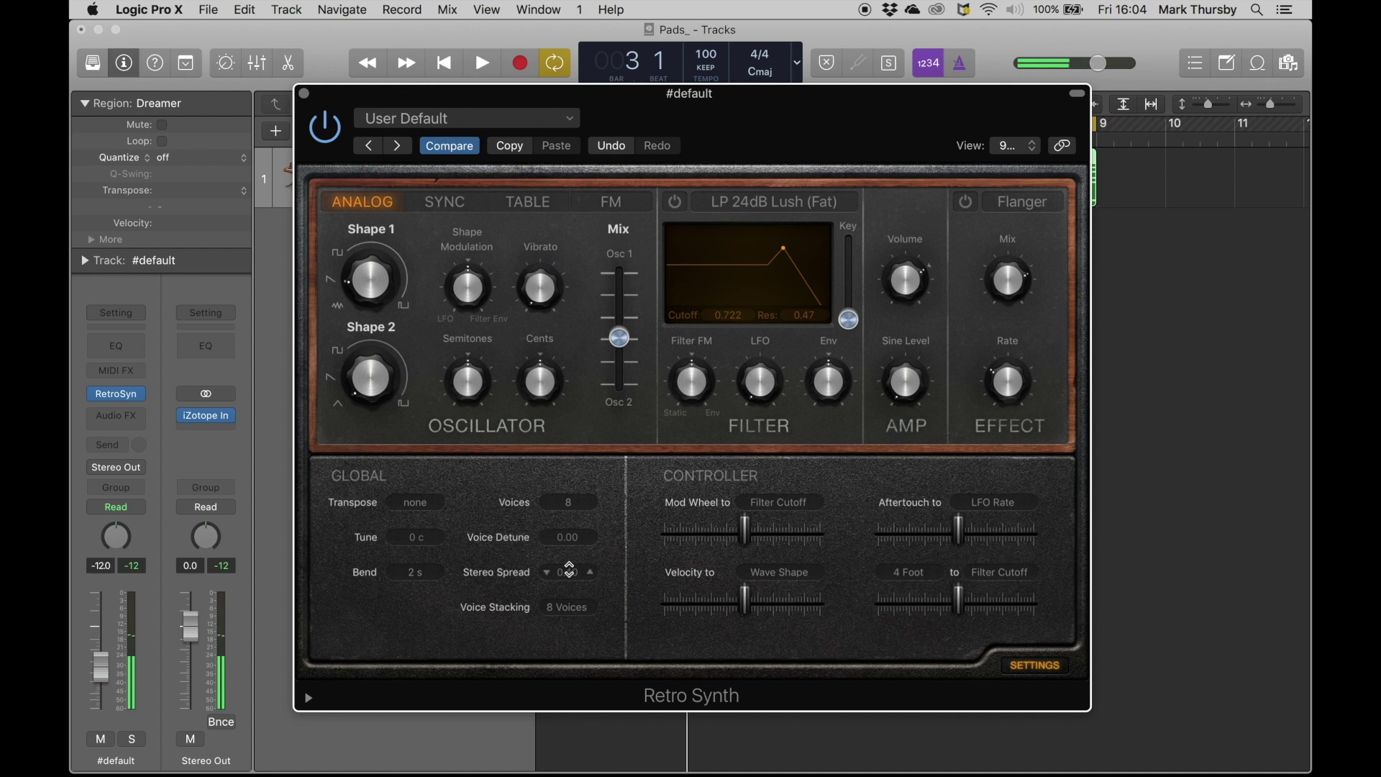
pyautogui.click(570, 571)
pyautogui.press('space')
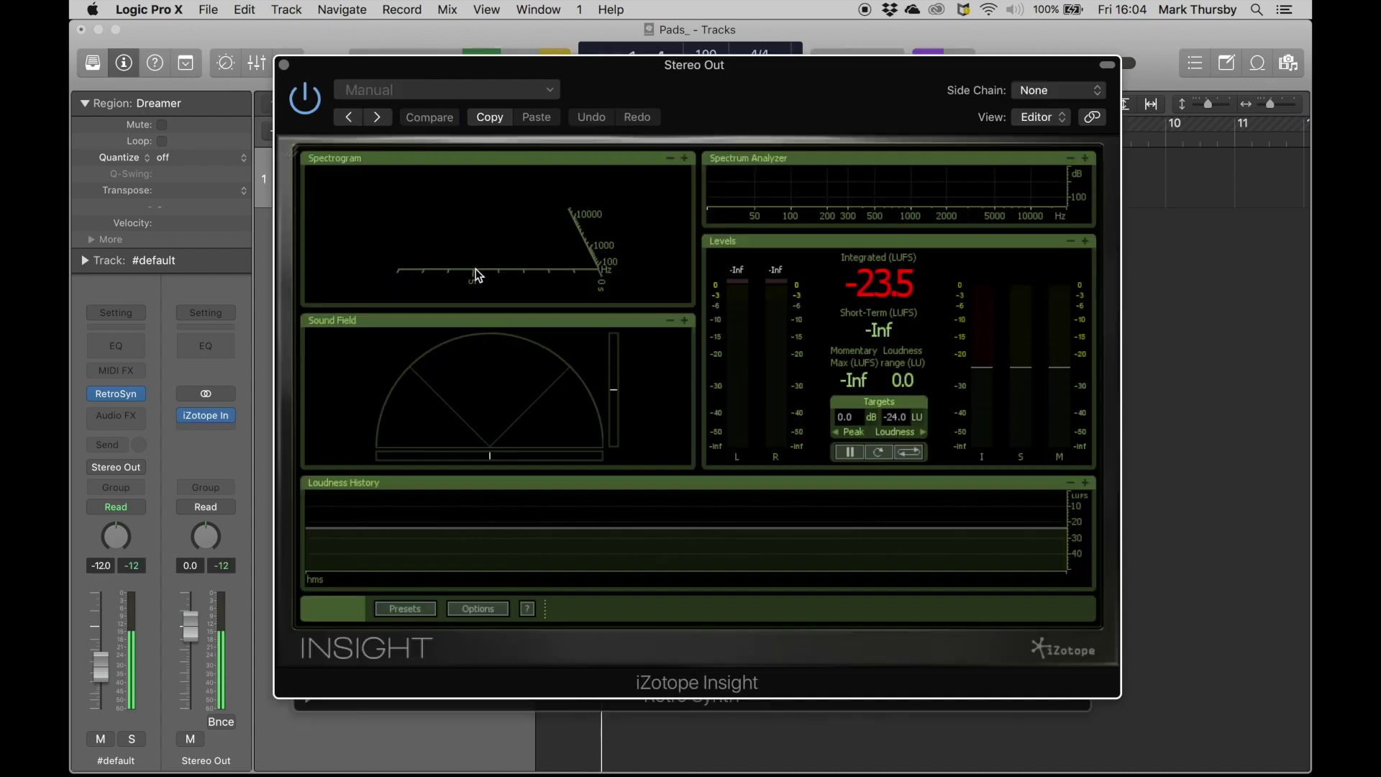
# Close the Insight meter, replay the pad, and reveal the Glide, LFO and envelope panels.
pyautogui.click(206, 418)
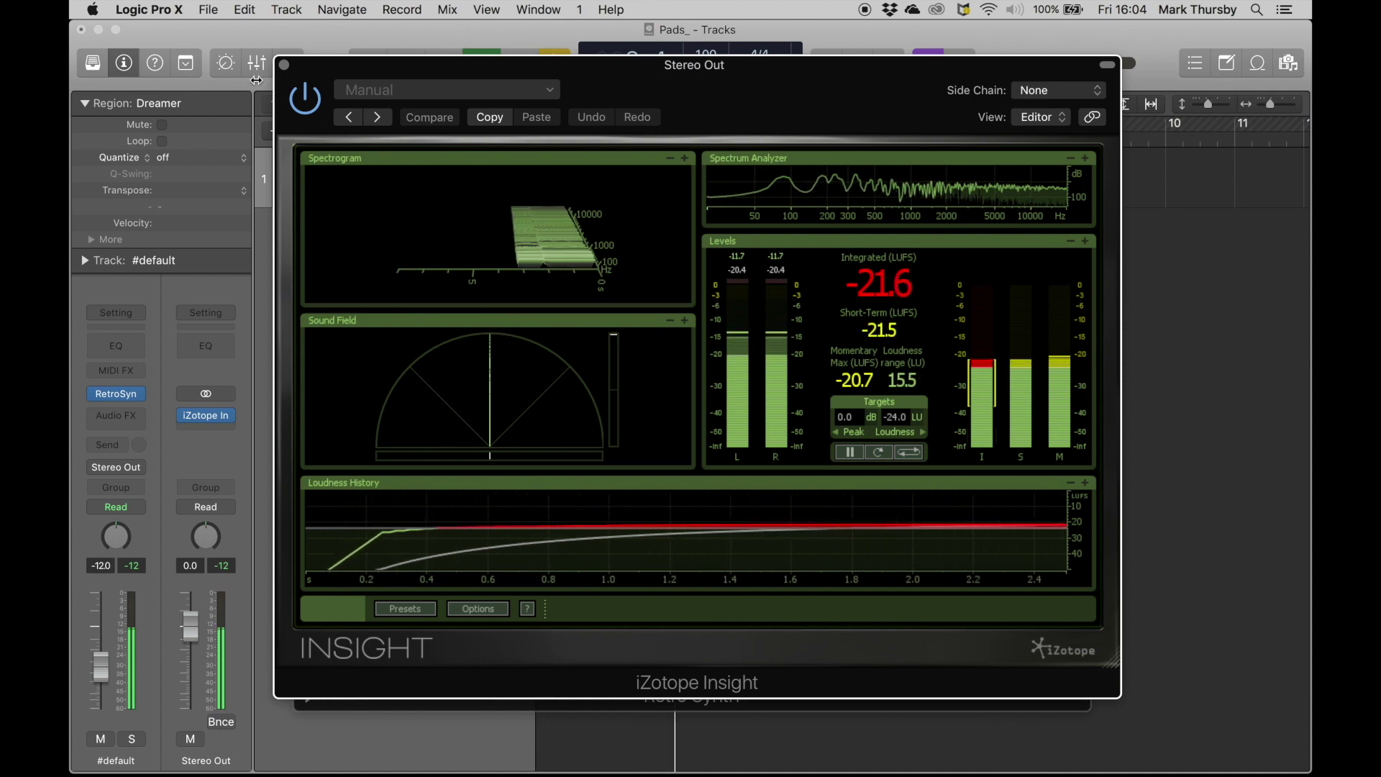
pyautogui.click(284, 66)
pyautogui.press('space')
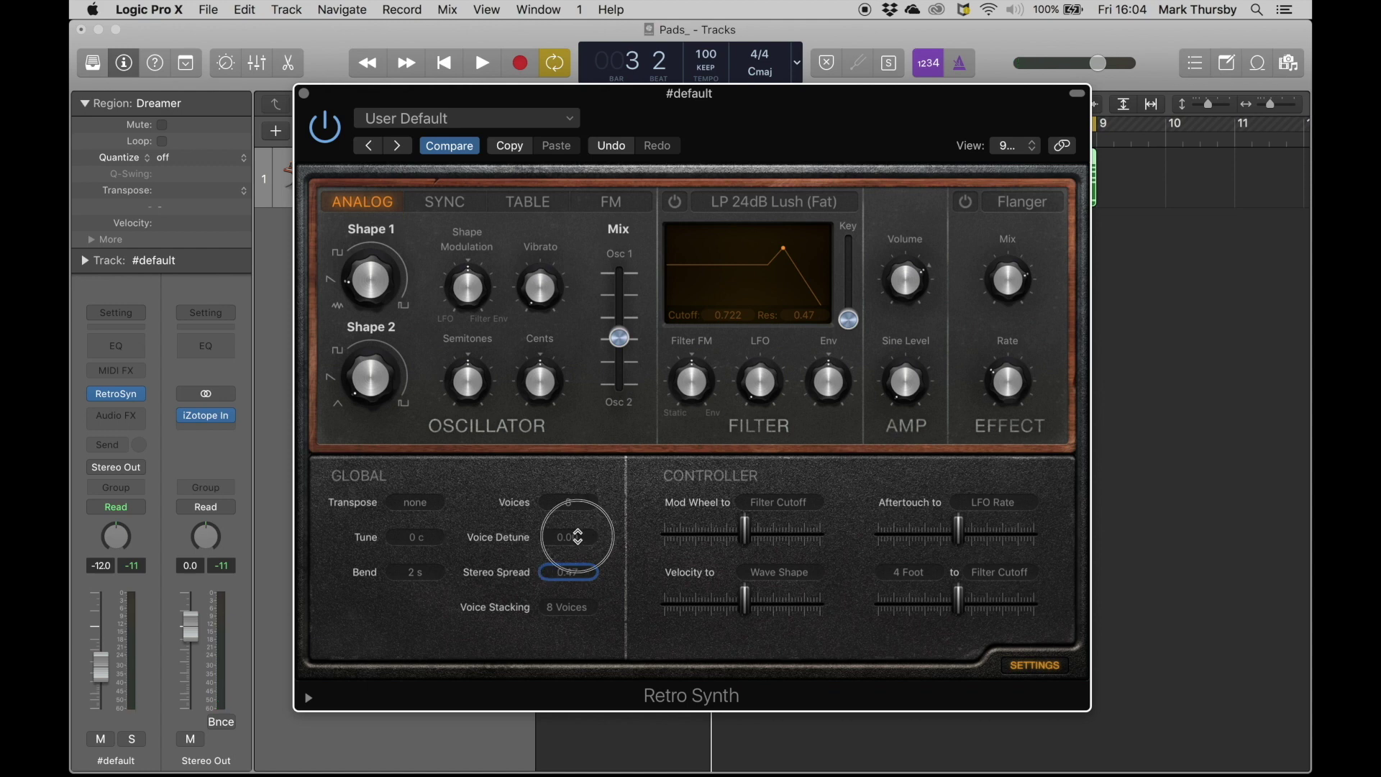
pyautogui.press('space')
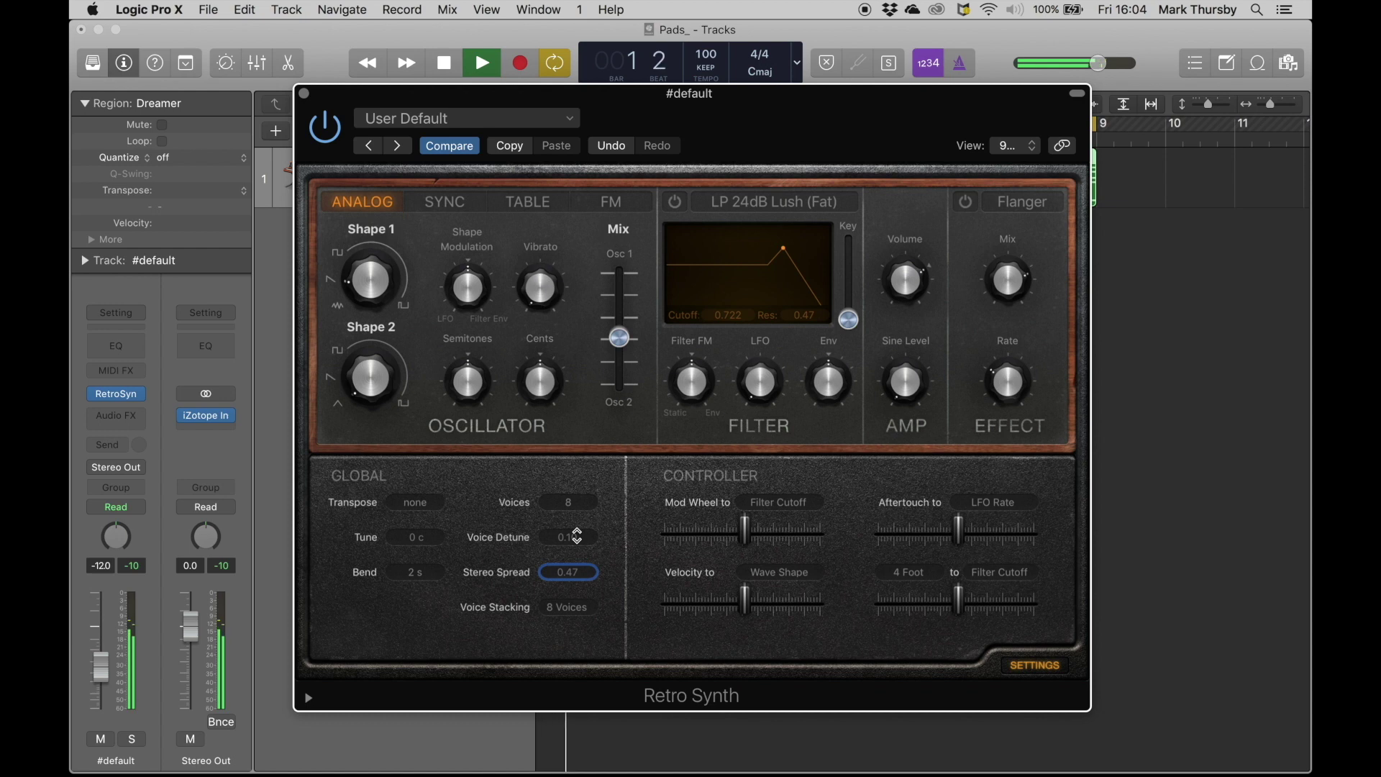
pyautogui.click(1055, 679)
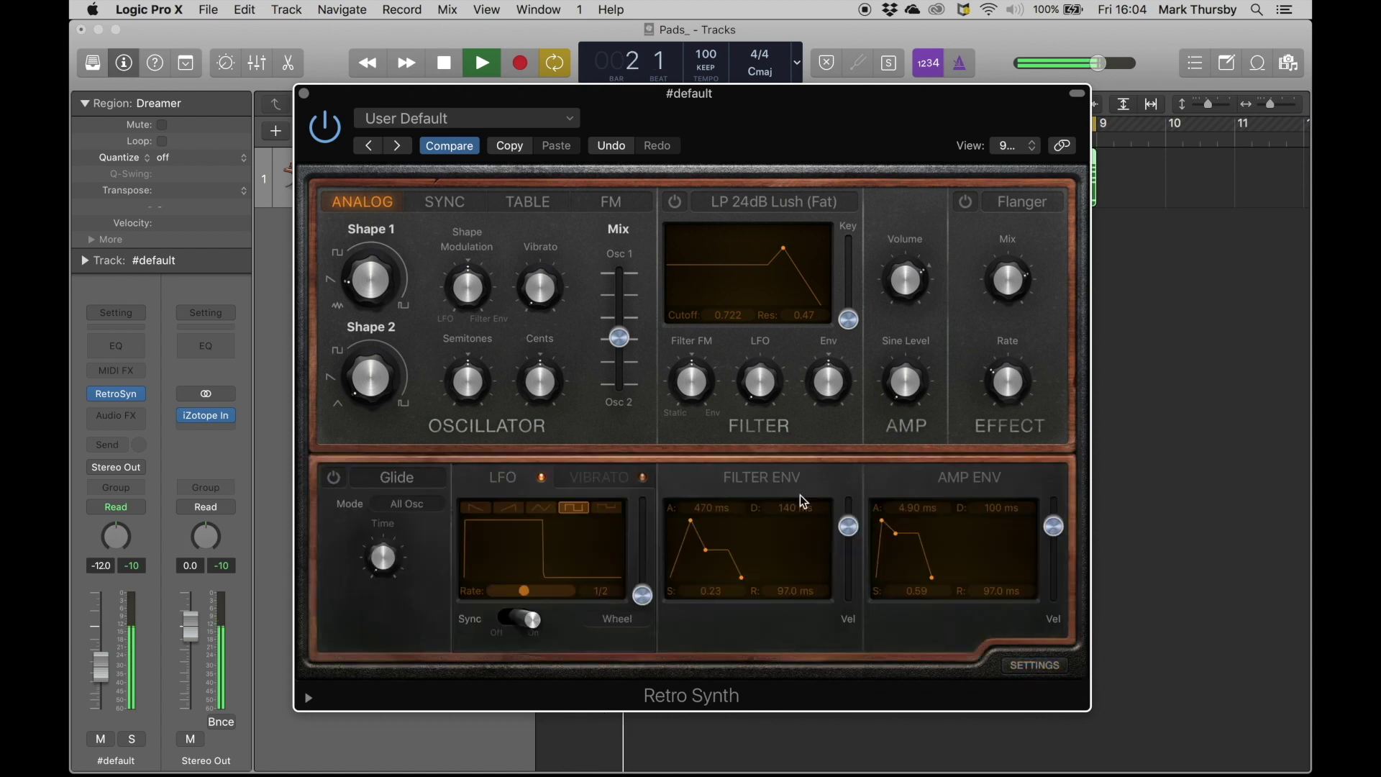
# Tune the oscillator up to 12 semitones and 2 cents, auditioning the octave shift.
pyautogui.moveTo(480, 365)
pyautogui.press('space')
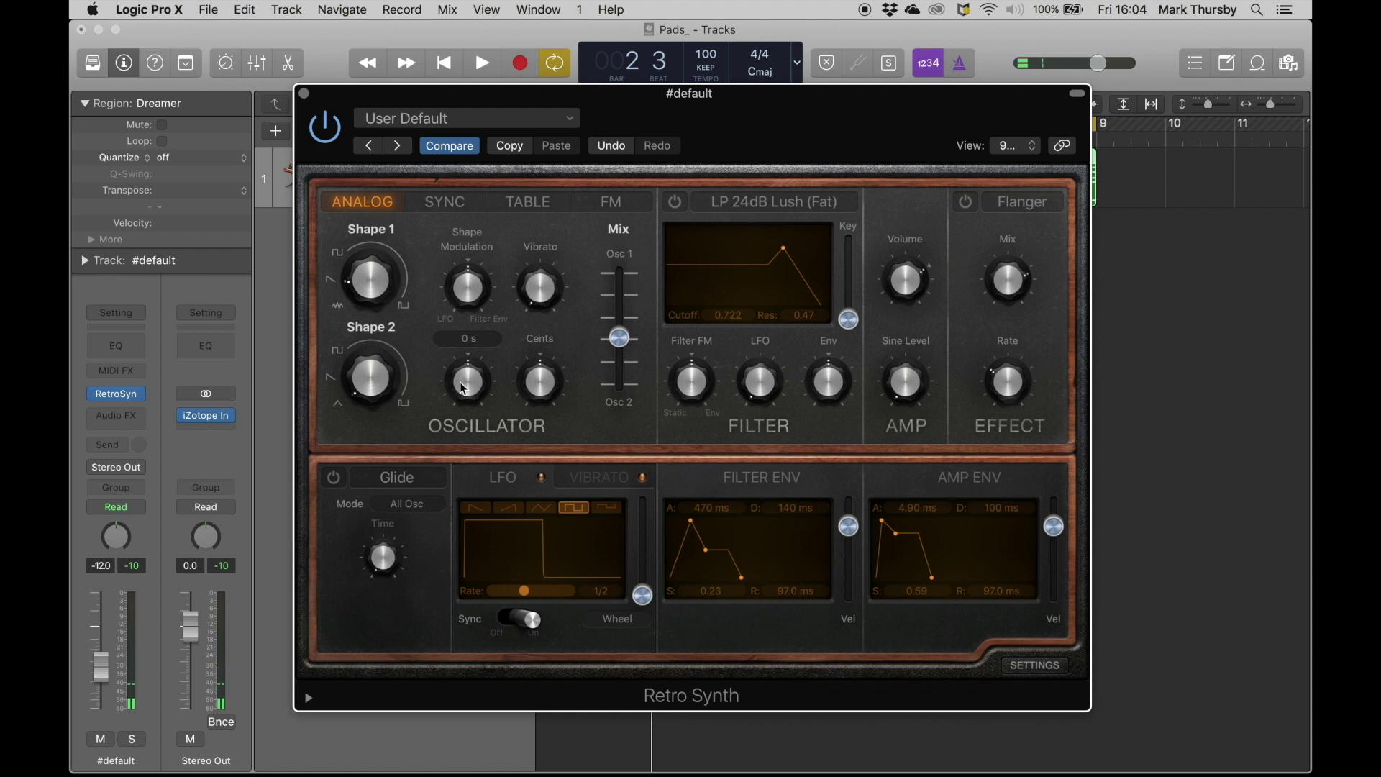
pyautogui.moveTo(357, 349)
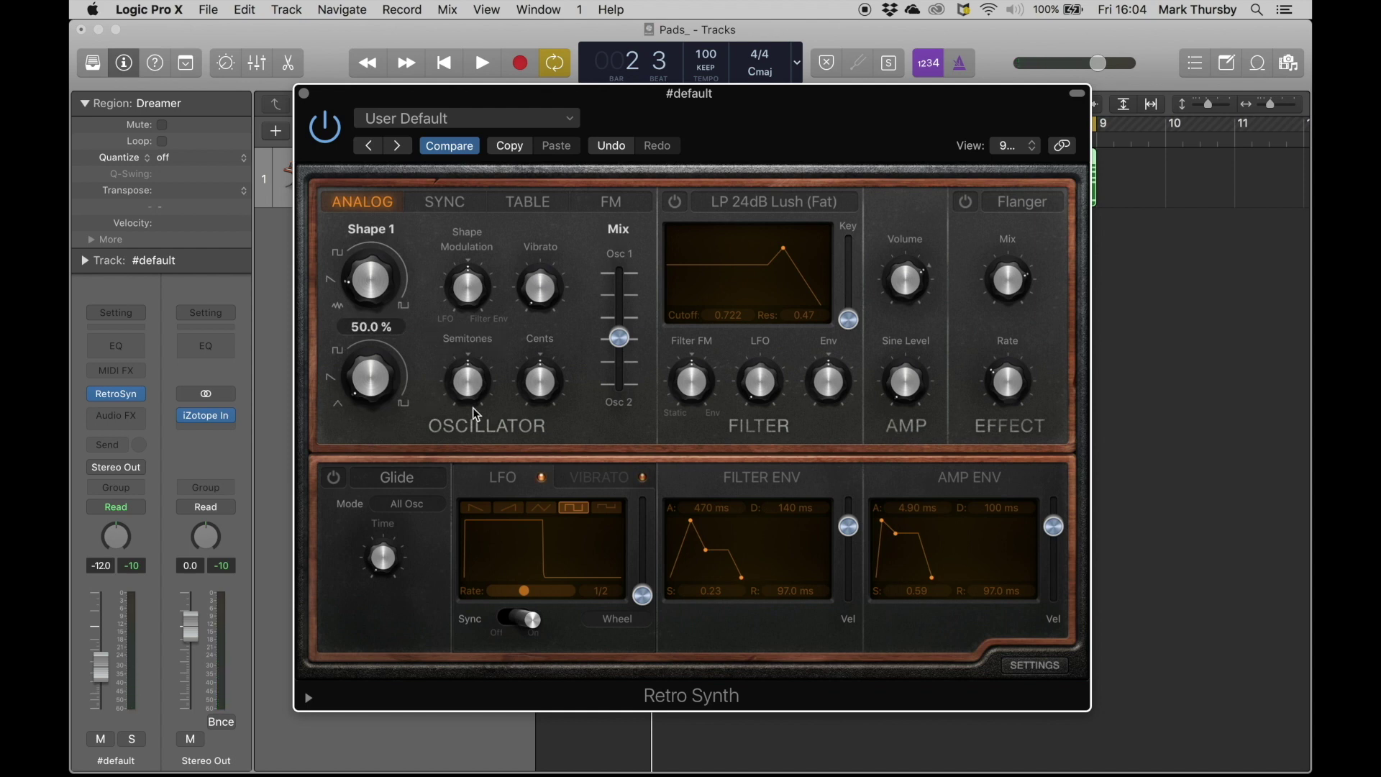
pyautogui.moveTo(477, 415); pyautogui.dragTo(471, 367)
pyautogui.press('space')
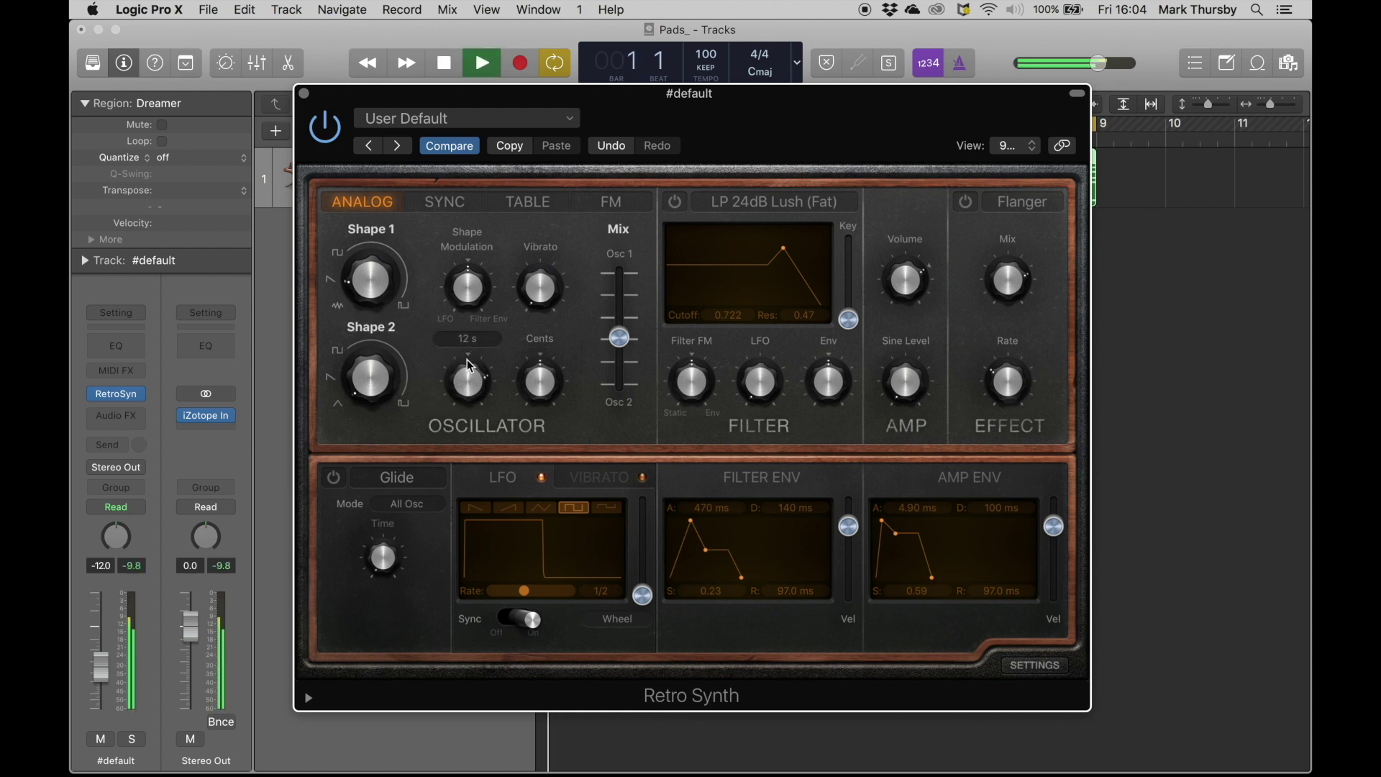
pyautogui.moveTo(543, 387)
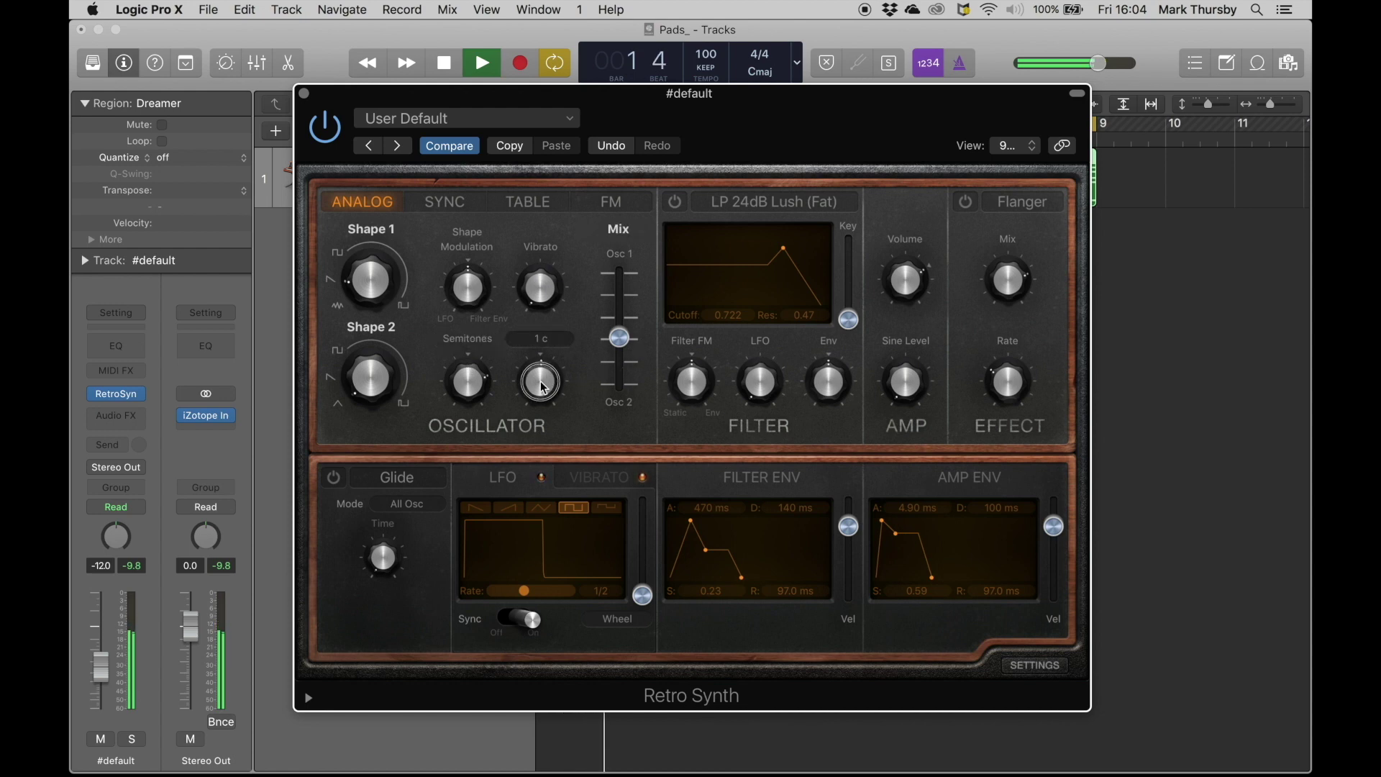
pyautogui.moveTo(543, 387); pyautogui.dragTo(543, 387)
pyautogui.press('space')
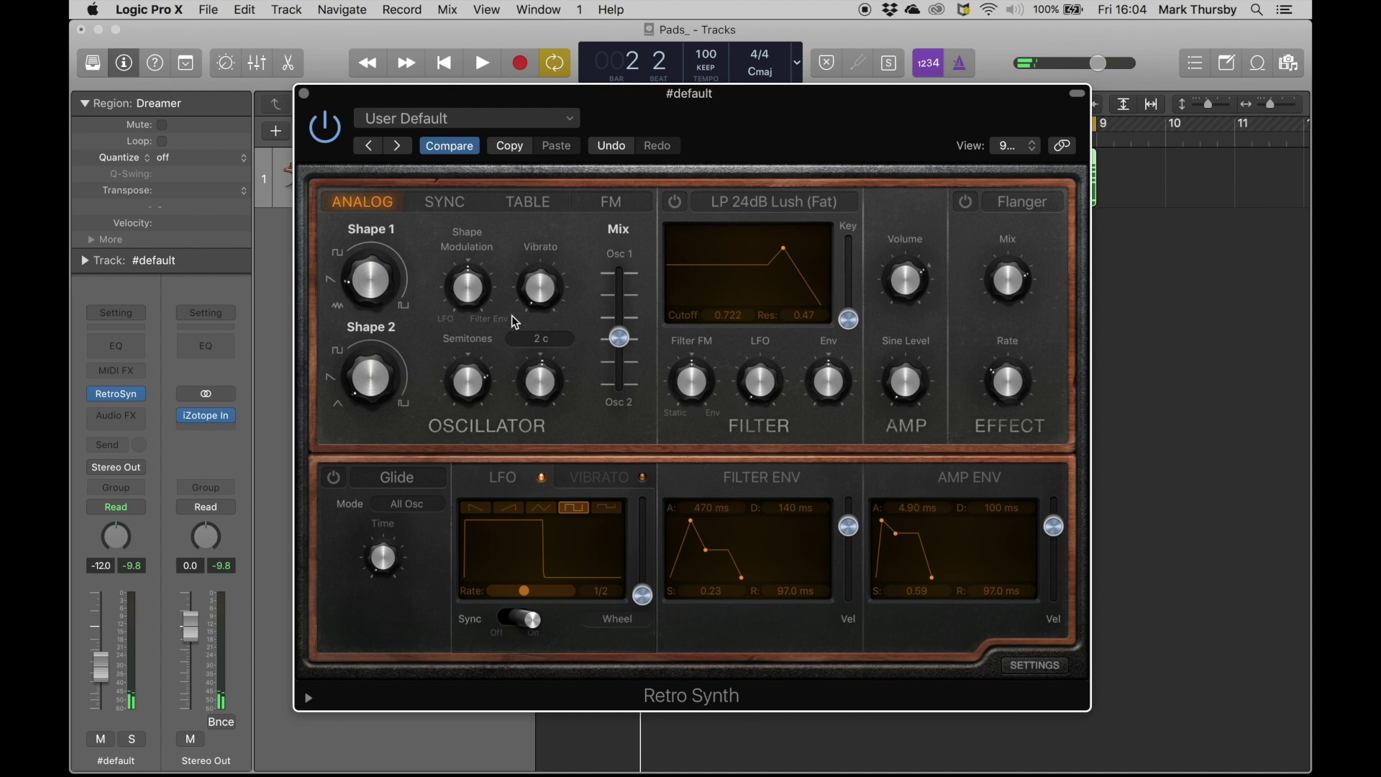
# Shift the oscillator mix to 0.57 while the pad plays.
pyautogui.moveTo(515, 317)
pyautogui.press('space')
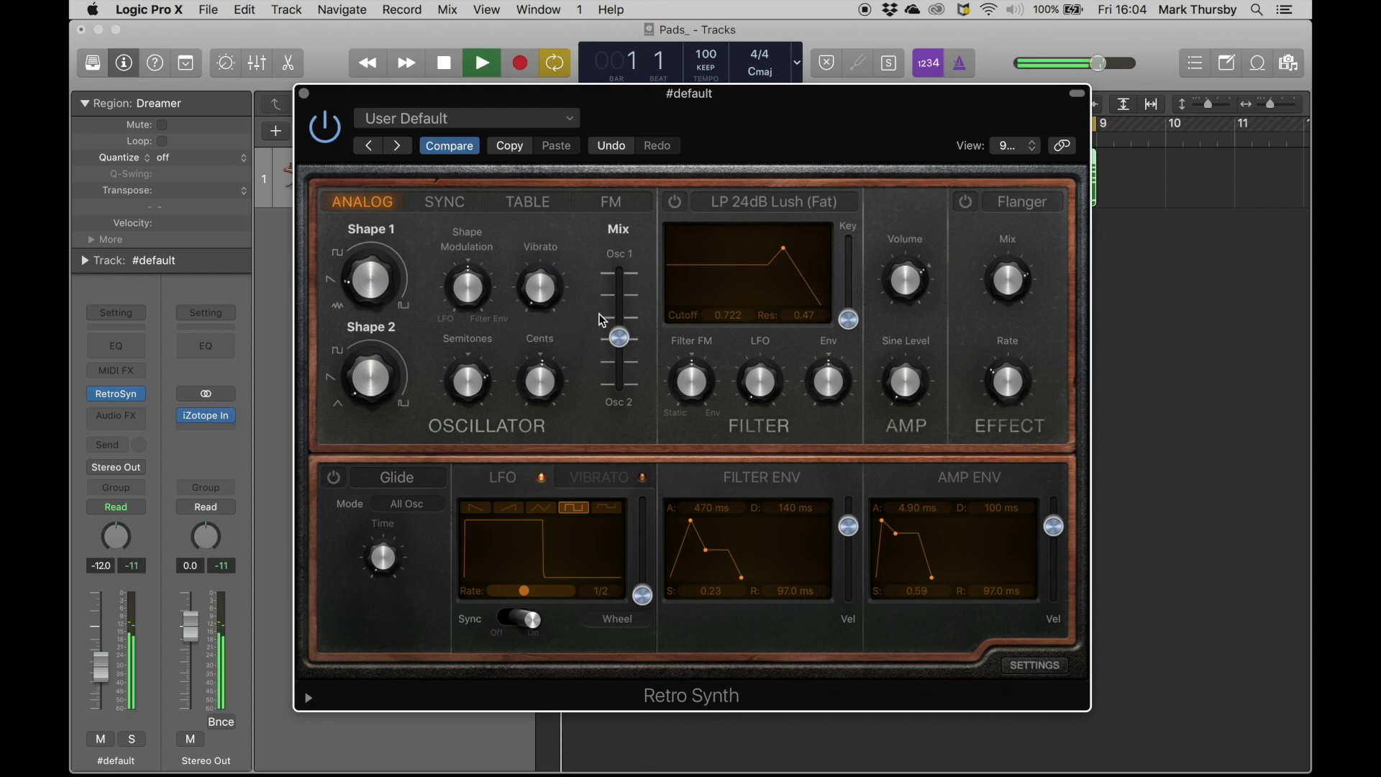
pyautogui.moveTo(619, 338)
pyautogui.mouseDown()
pyautogui.moveTo(623, 279)
pyautogui.moveTo(620, 382)
pyautogui.moveTo(629, 337)
pyautogui.mouseUp()
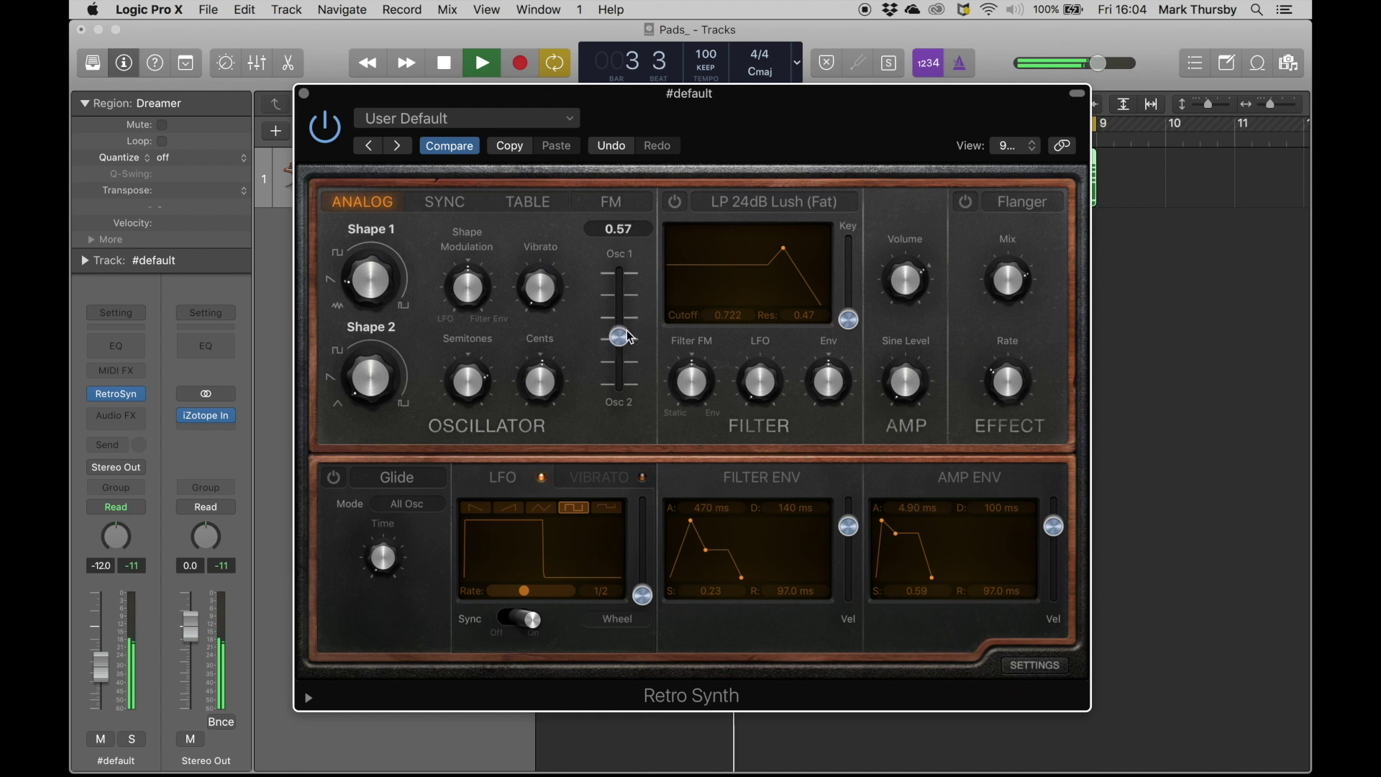
pyautogui.press('space')
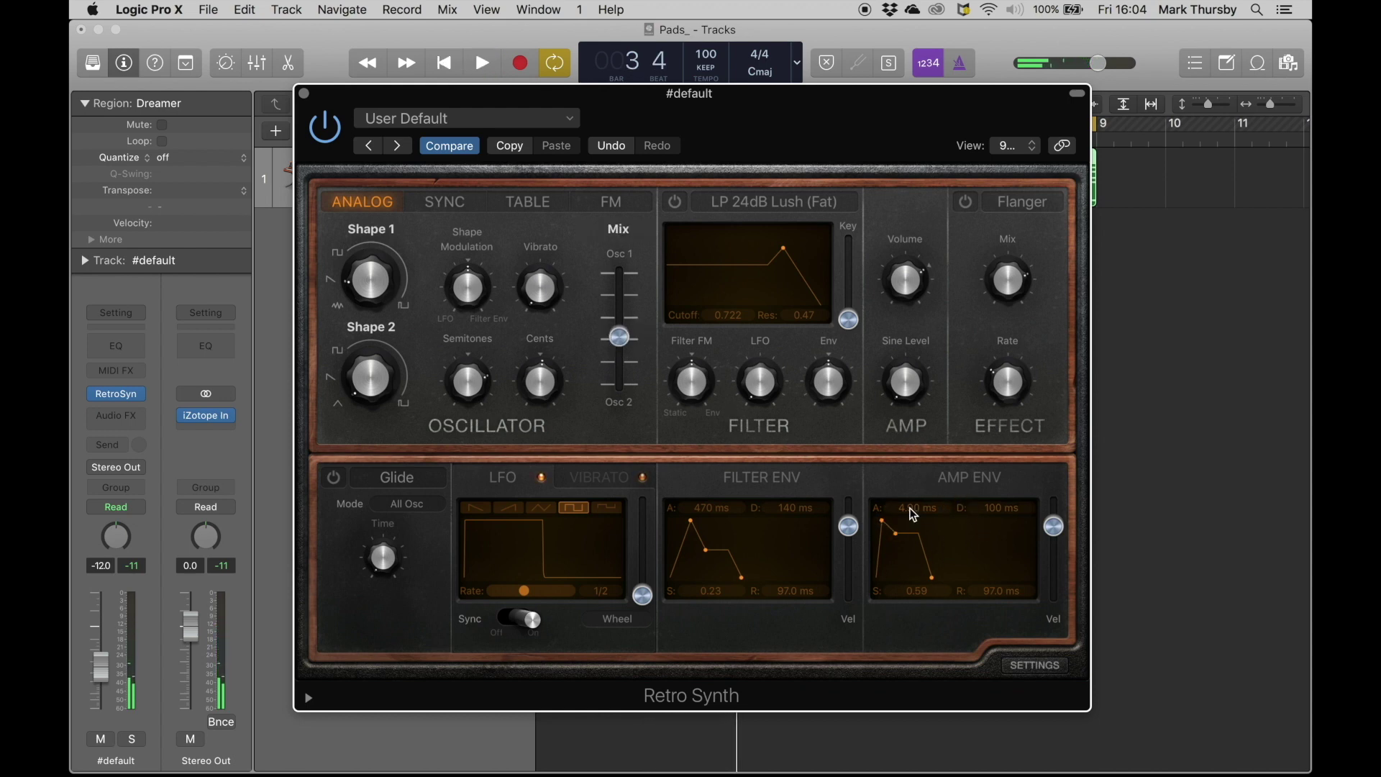
# Set the amp envelope attack to 610 ms and release to 880 ms.
pyautogui.moveTo(883, 522); pyautogui.dragTo(901, 528)
pyautogui.press('space')
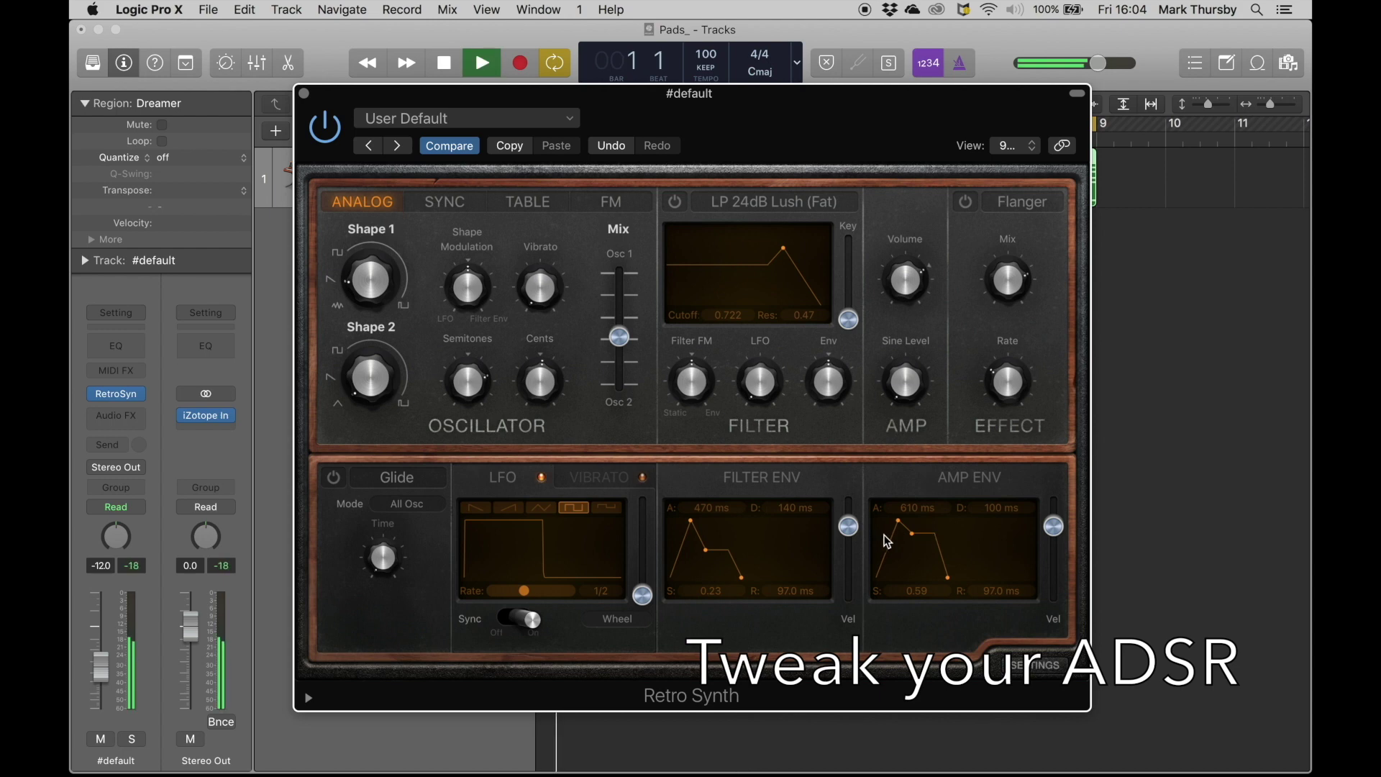
pyautogui.moveTo(948, 577); pyautogui.dragTo(951, 574)
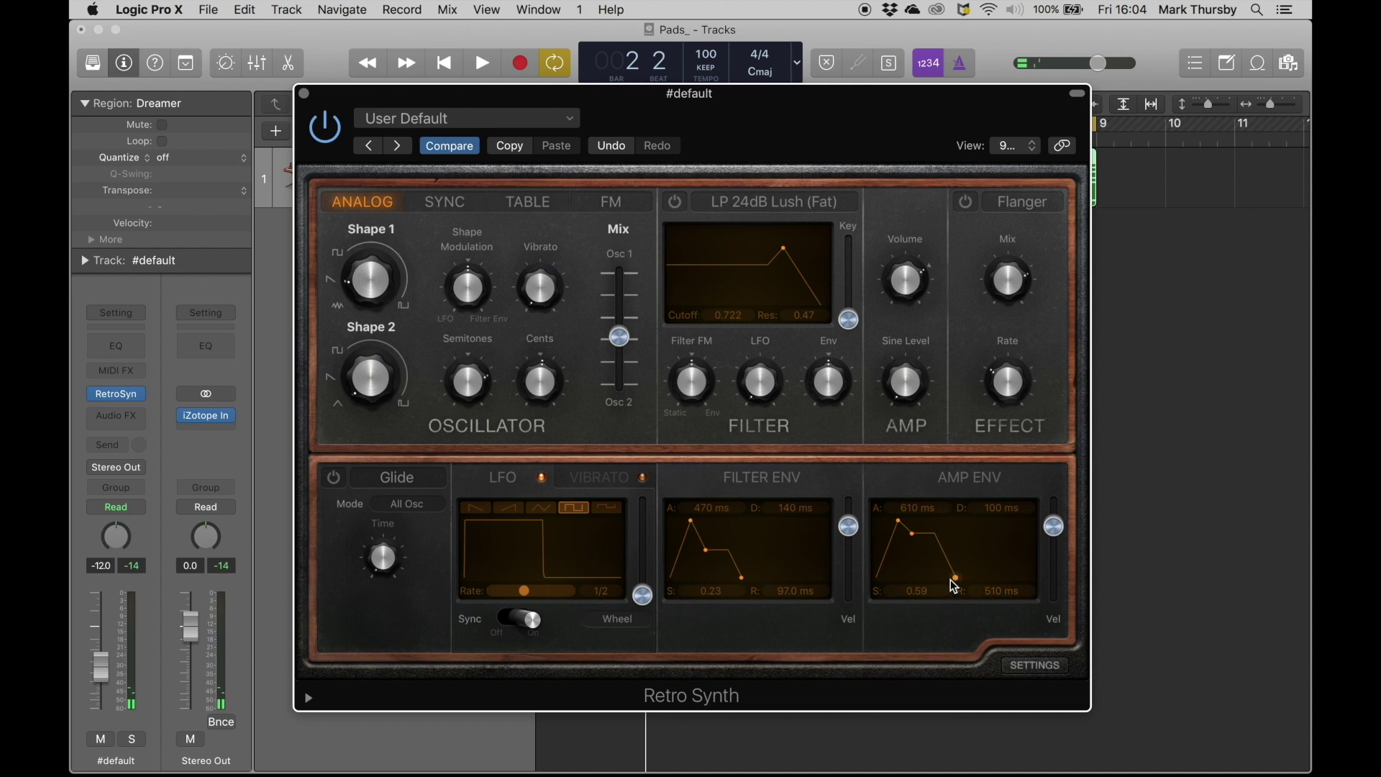
pyautogui.moveTo(957, 581); pyautogui.dragTo(953, 580)
pyautogui.press('space')
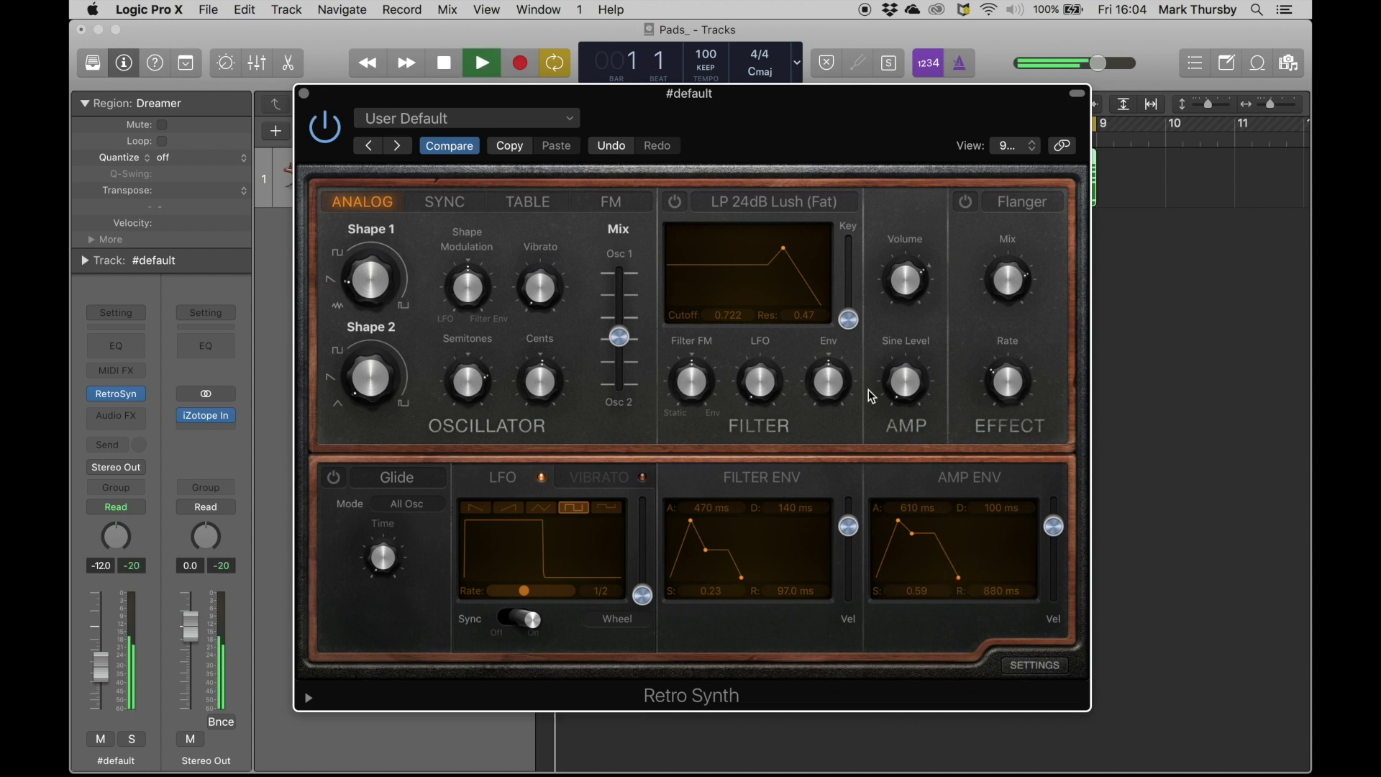
# Move the synth window to check the tracks, bring it back, and show the filter types.
pyautogui.moveTo(633, 104); pyautogui.dragTo(759, 496)
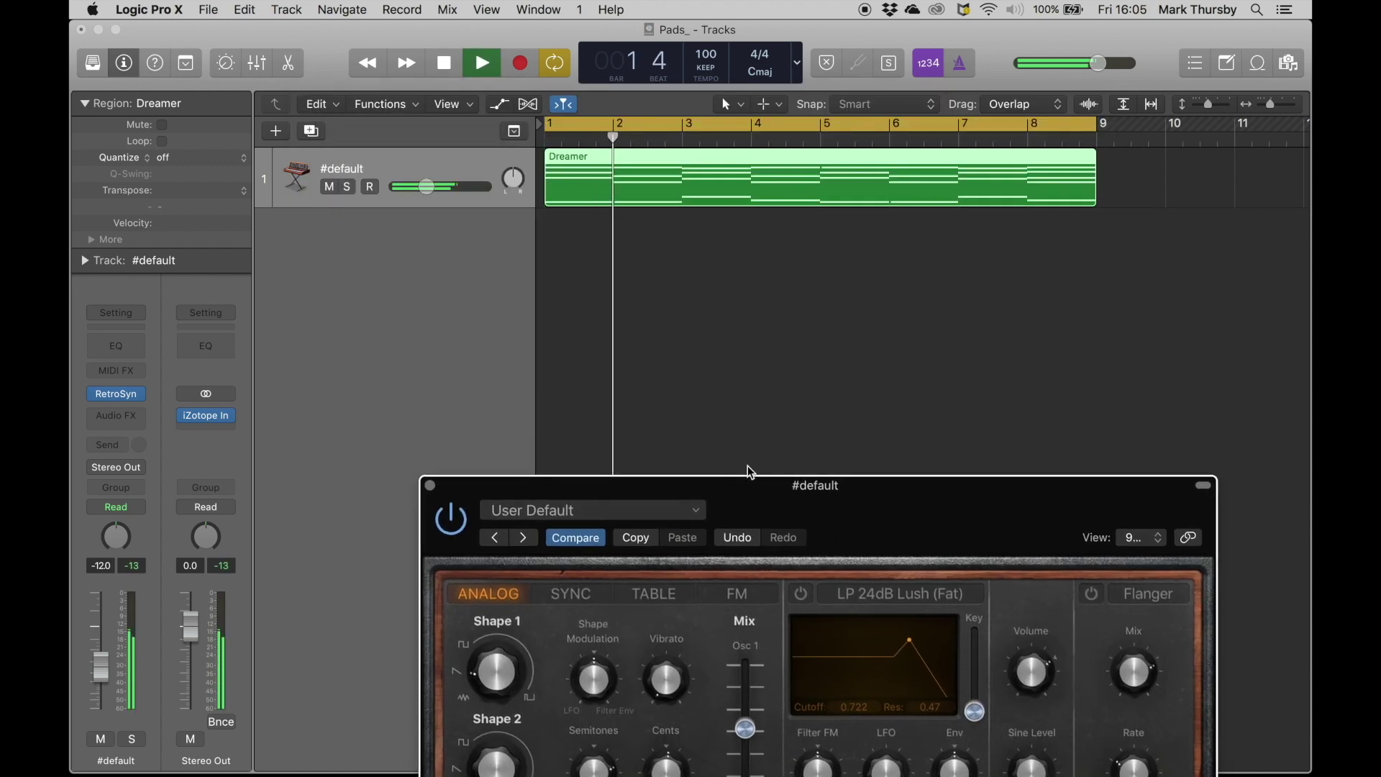
pyautogui.press('space')
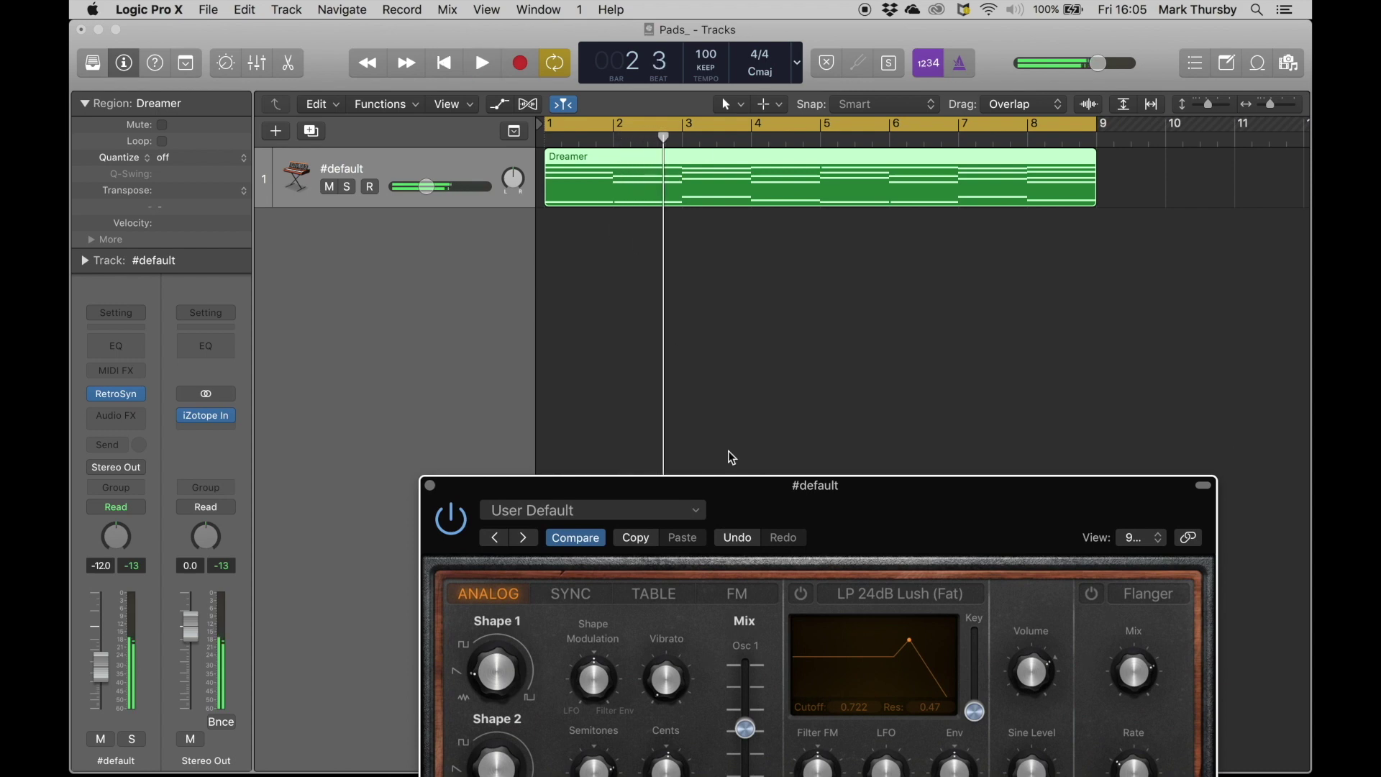
pyautogui.moveTo(743, 490); pyautogui.dragTo(630, 101)
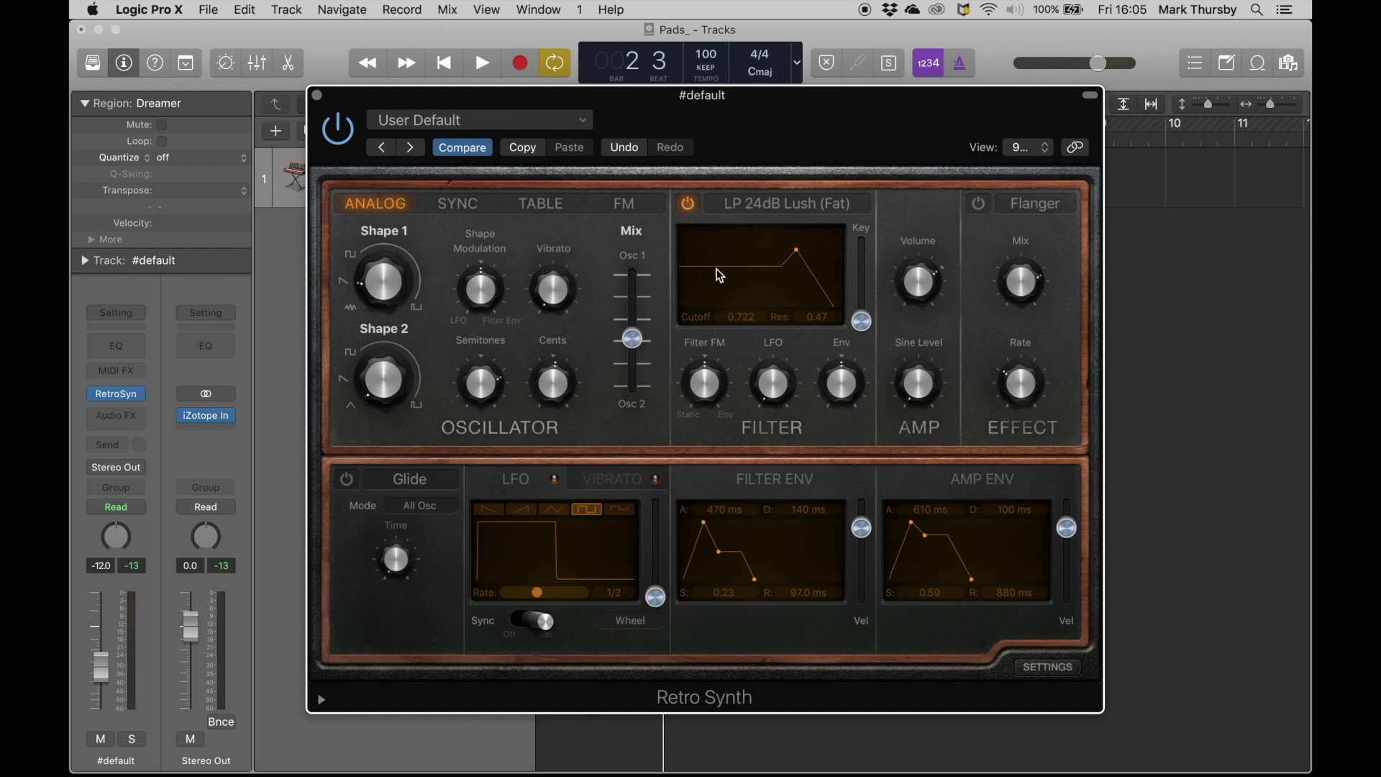
pyautogui.click(774, 208)
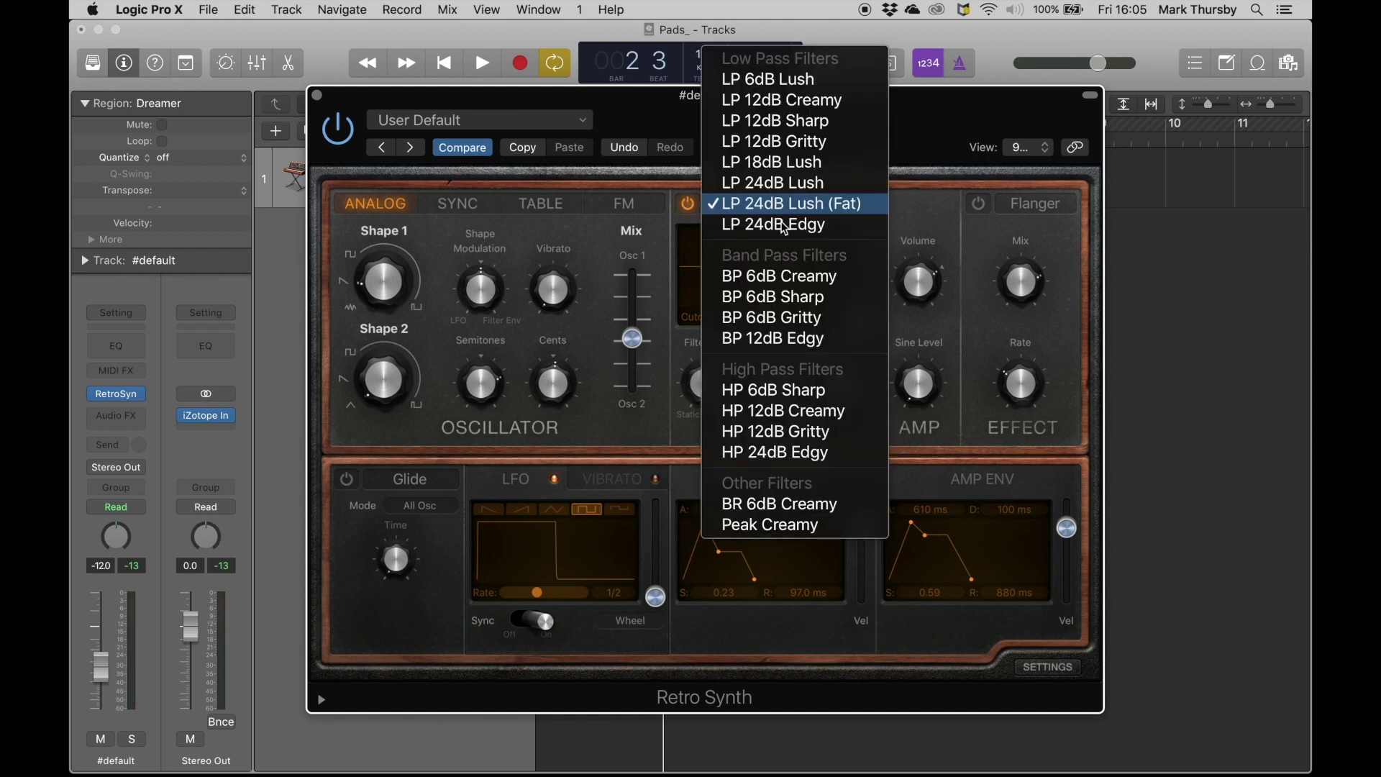
# Select the BR 6dB Creamy band-reject filter and adjust the filter LFO amount.
pyautogui.click(746, 507)
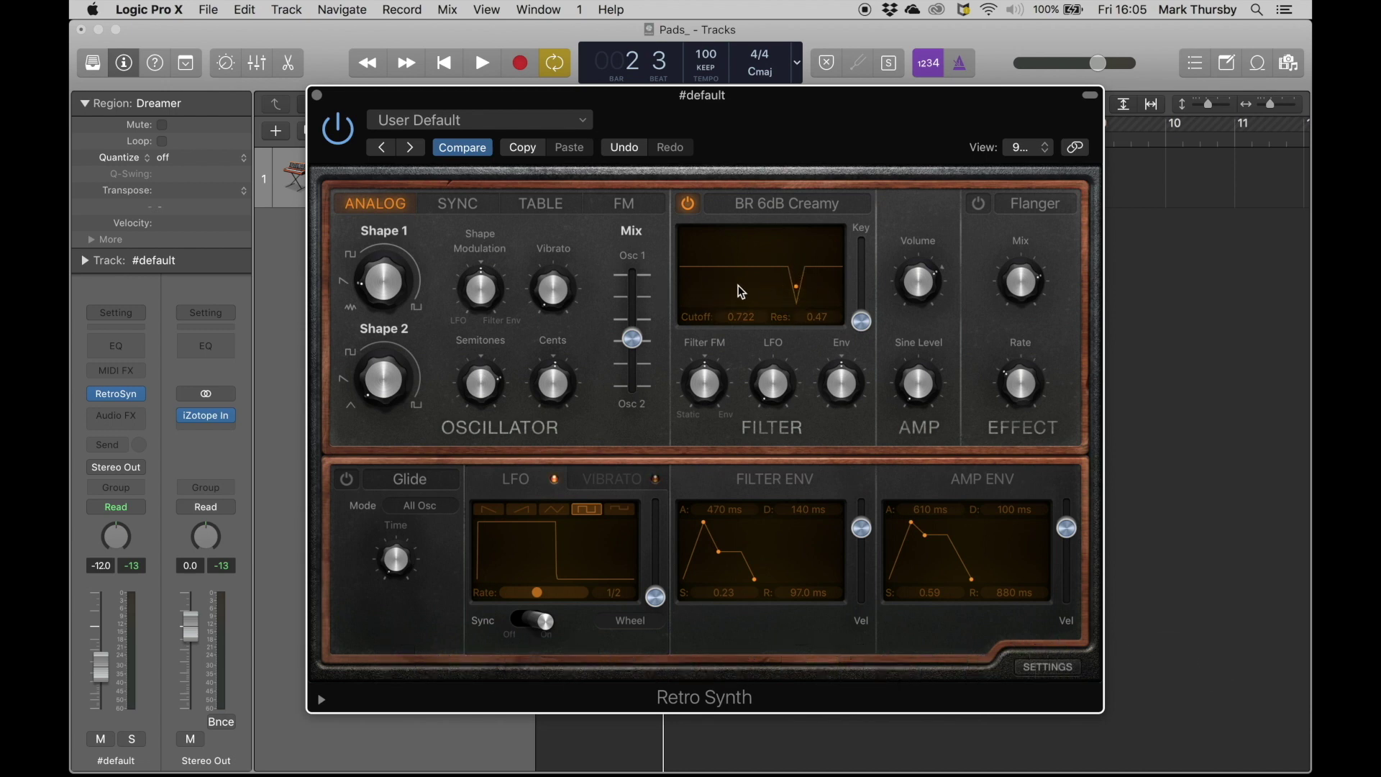
pyautogui.moveTo(795, 379); pyautogui.dragTo(775, 410)
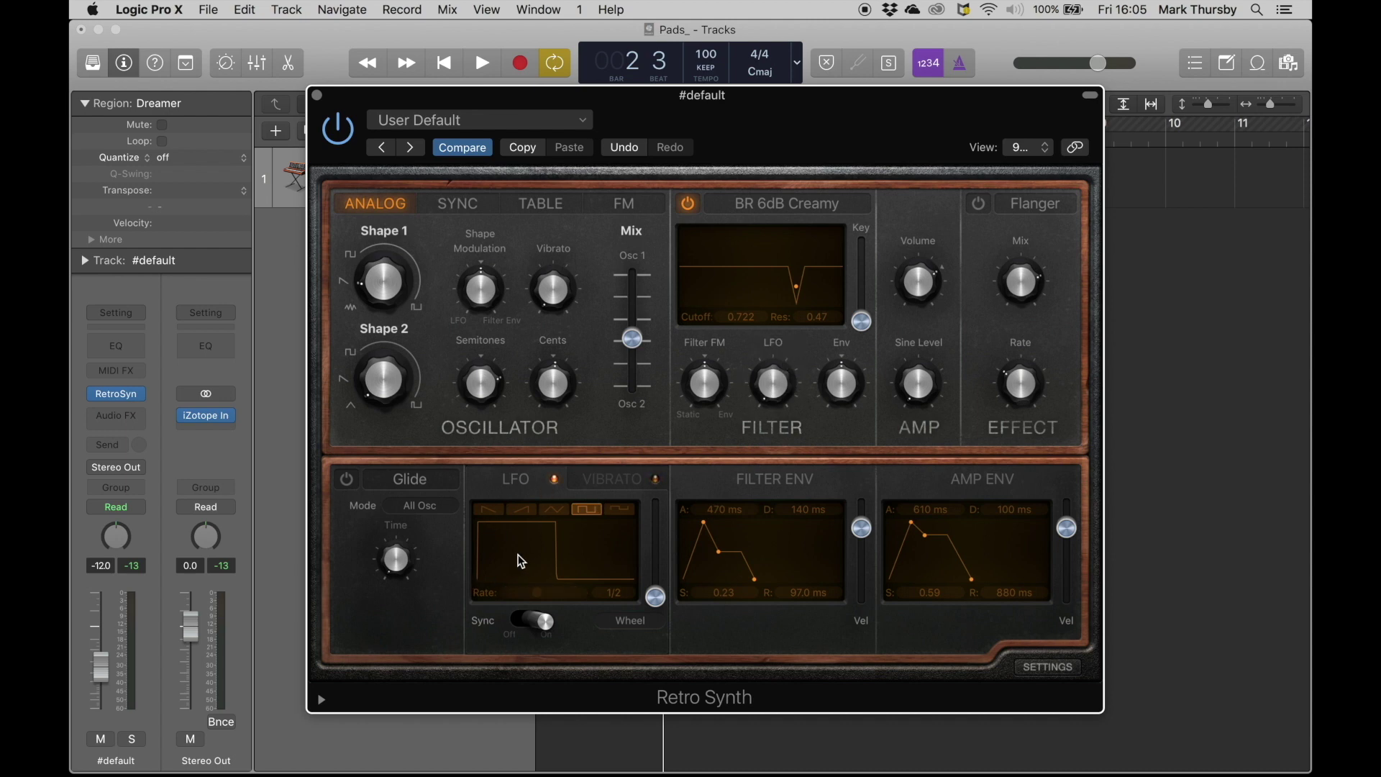
# Switch the LFO to a triangle wave and increase the filter LFO modulation while playing.
pyautogui.click(556, 510)
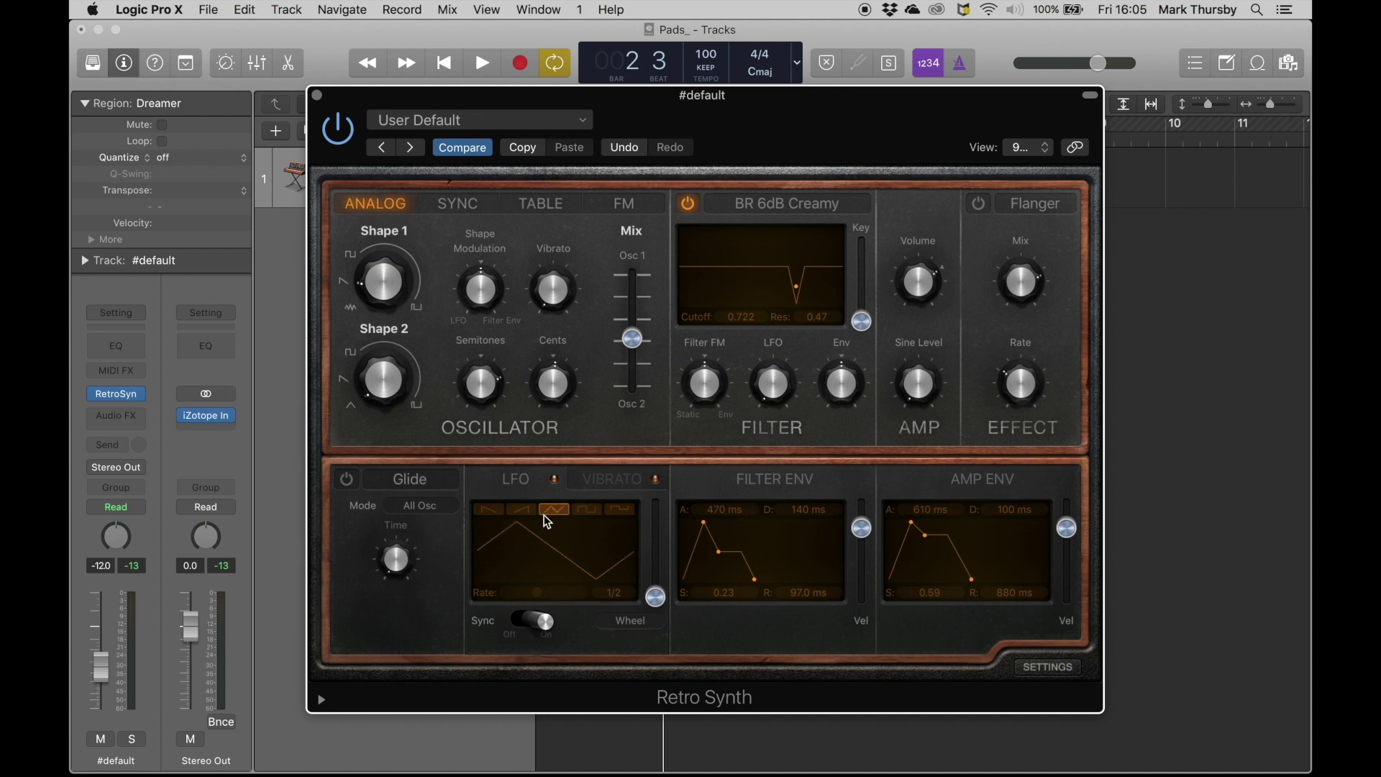
pyautogui.press('space')
pyautogui.moveTo(780, 401); pyautogui.dragTo(775, 321)
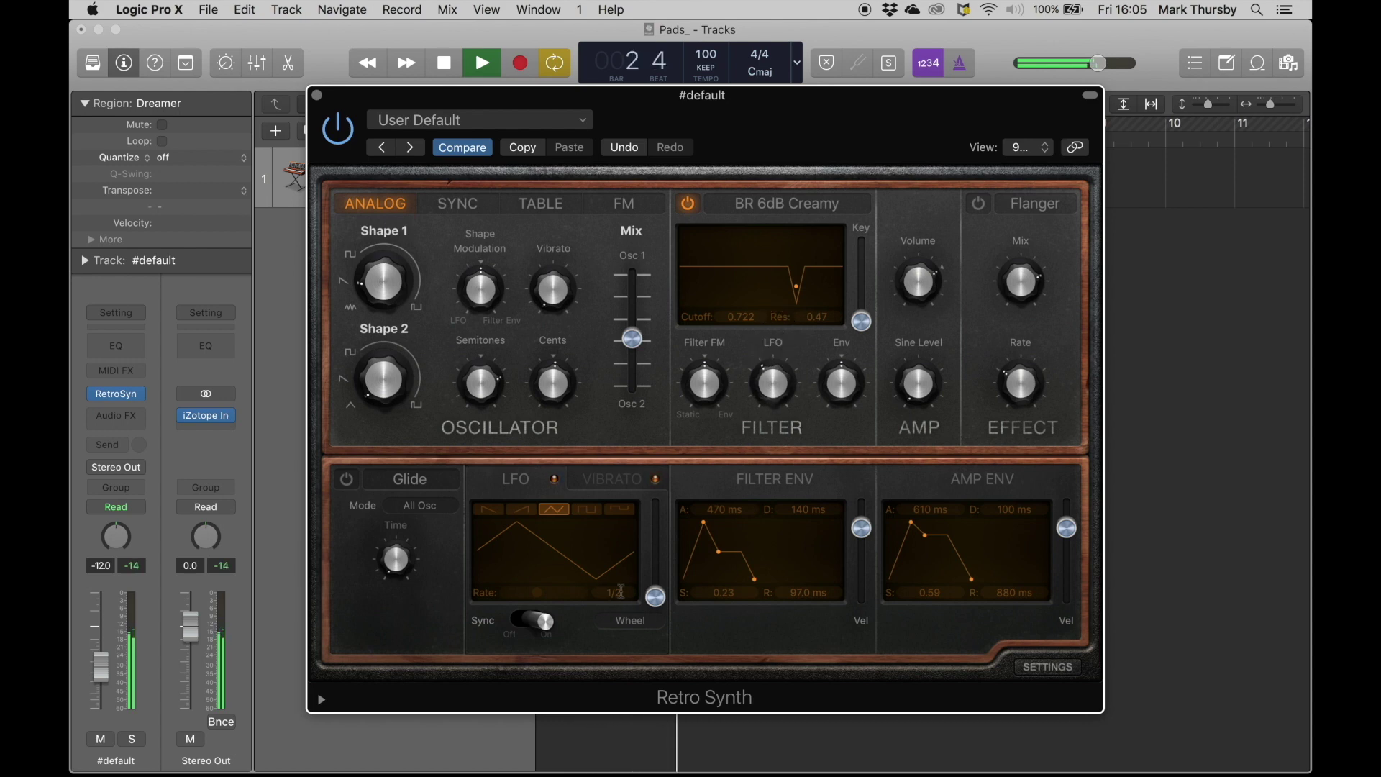
pyautogui.click(963, 72)
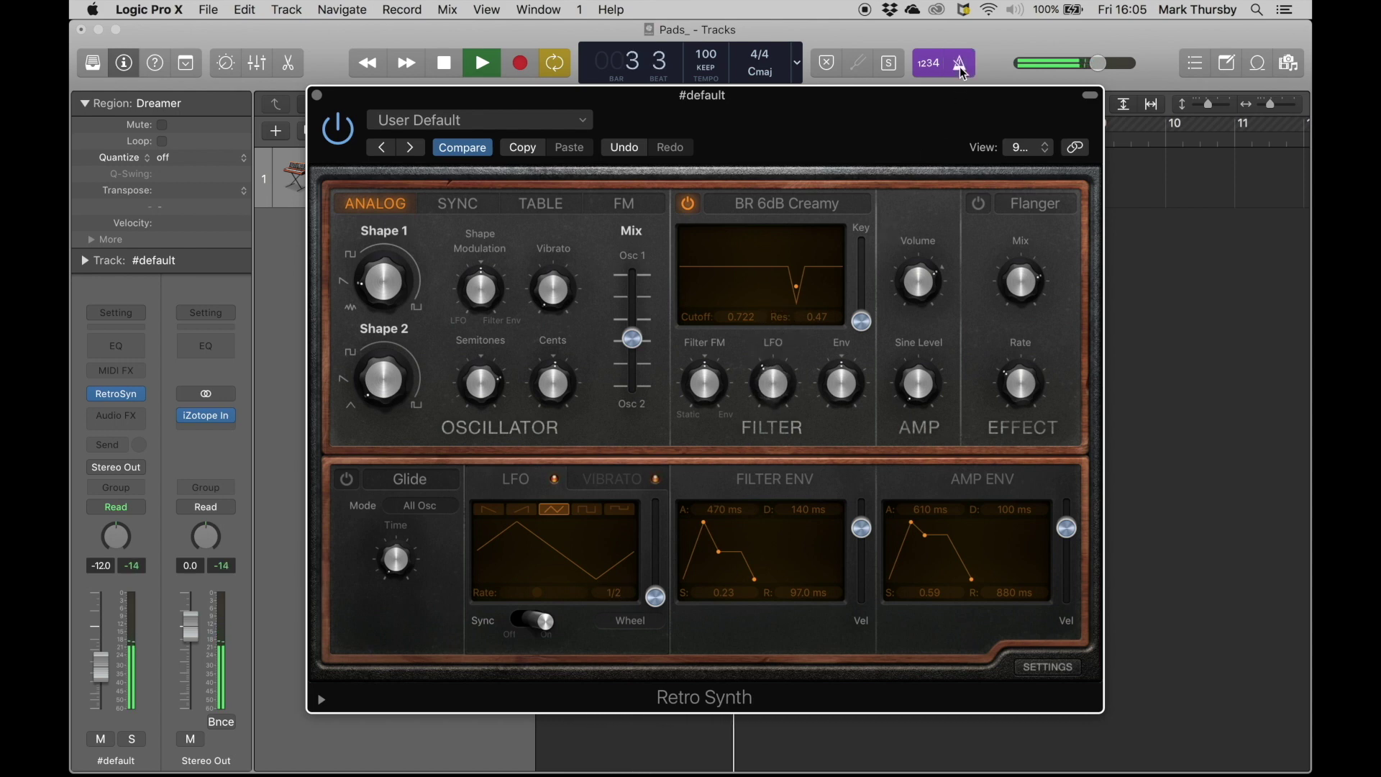
pyautogui.press('space')
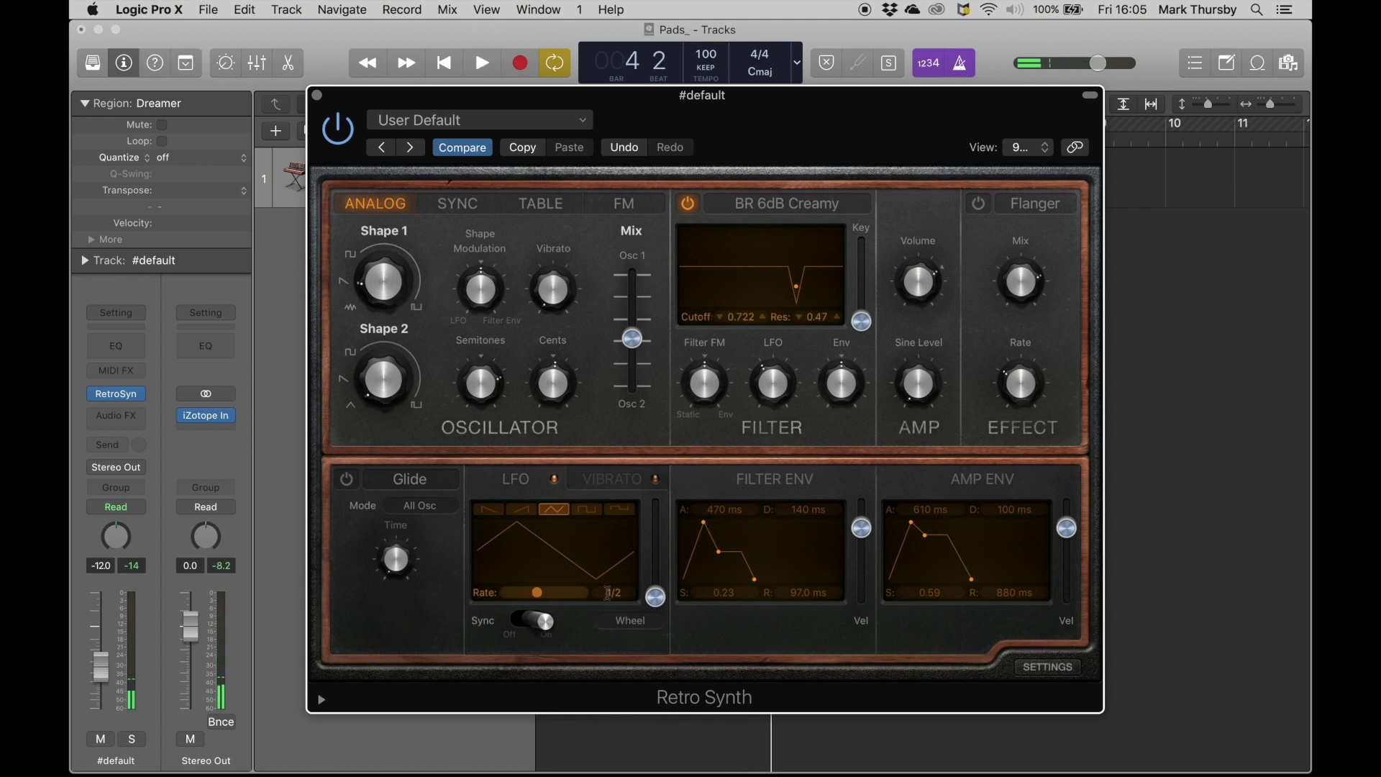
# Slow the LFO rate to 2 bars, raise the filter LFO amount to 0.55, and audition.
pyautogui.press('space')
pyautogui.moveTo(537, 594)
pyautogui.mouseDown()
pyautogui.moveTo(551, 591)
pyautogui.moveTo(526, 589)
pyautogui.mouseUp()
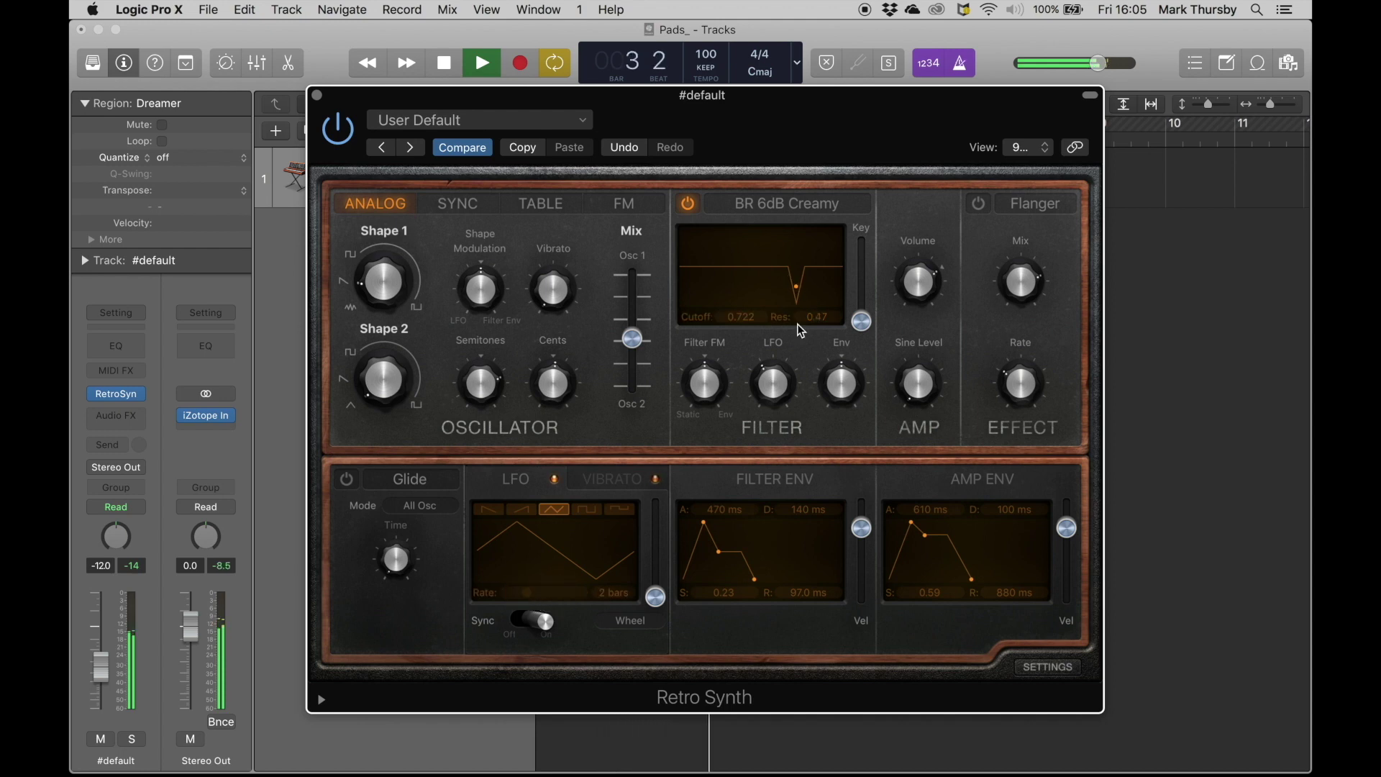
pyautogui.moveTo(772, 382); pyautogui.dragTo(773, 371)
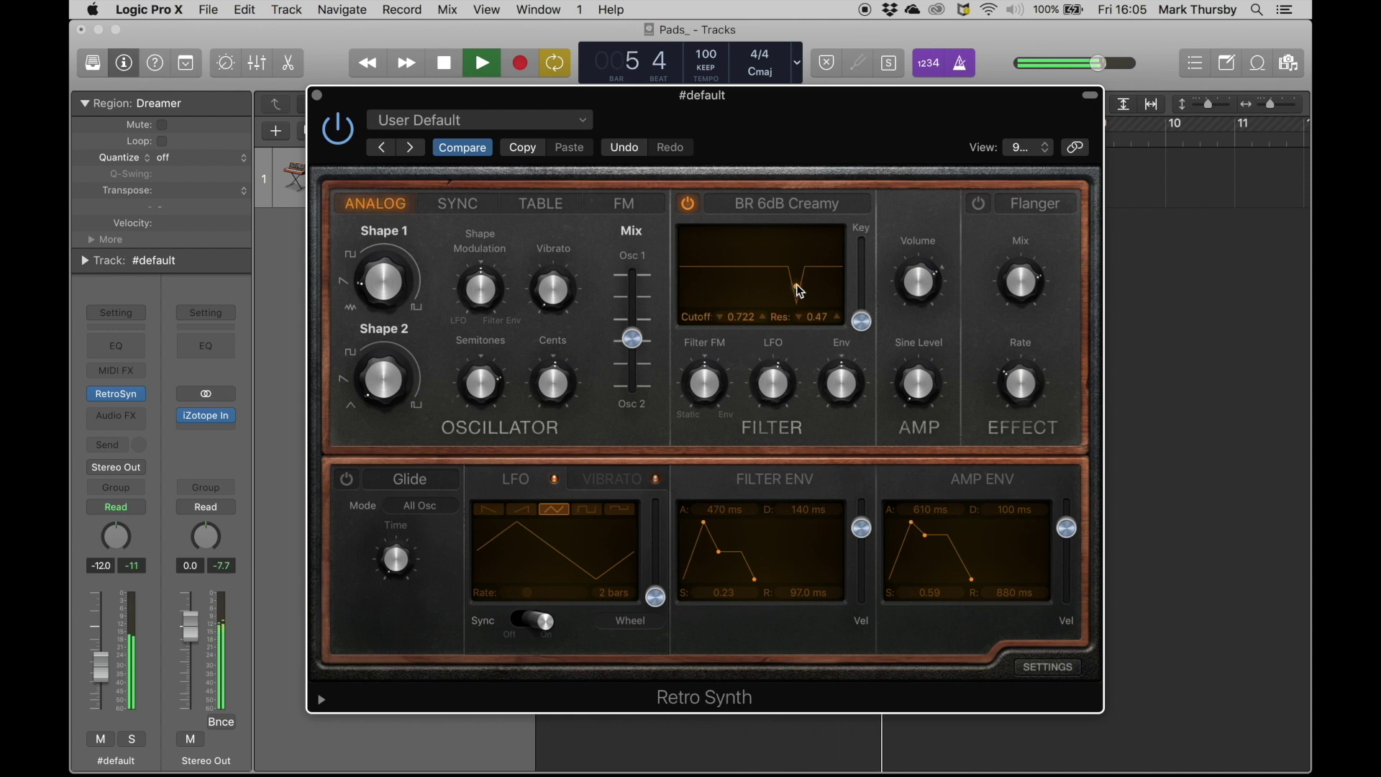
pyautogui.press('space')
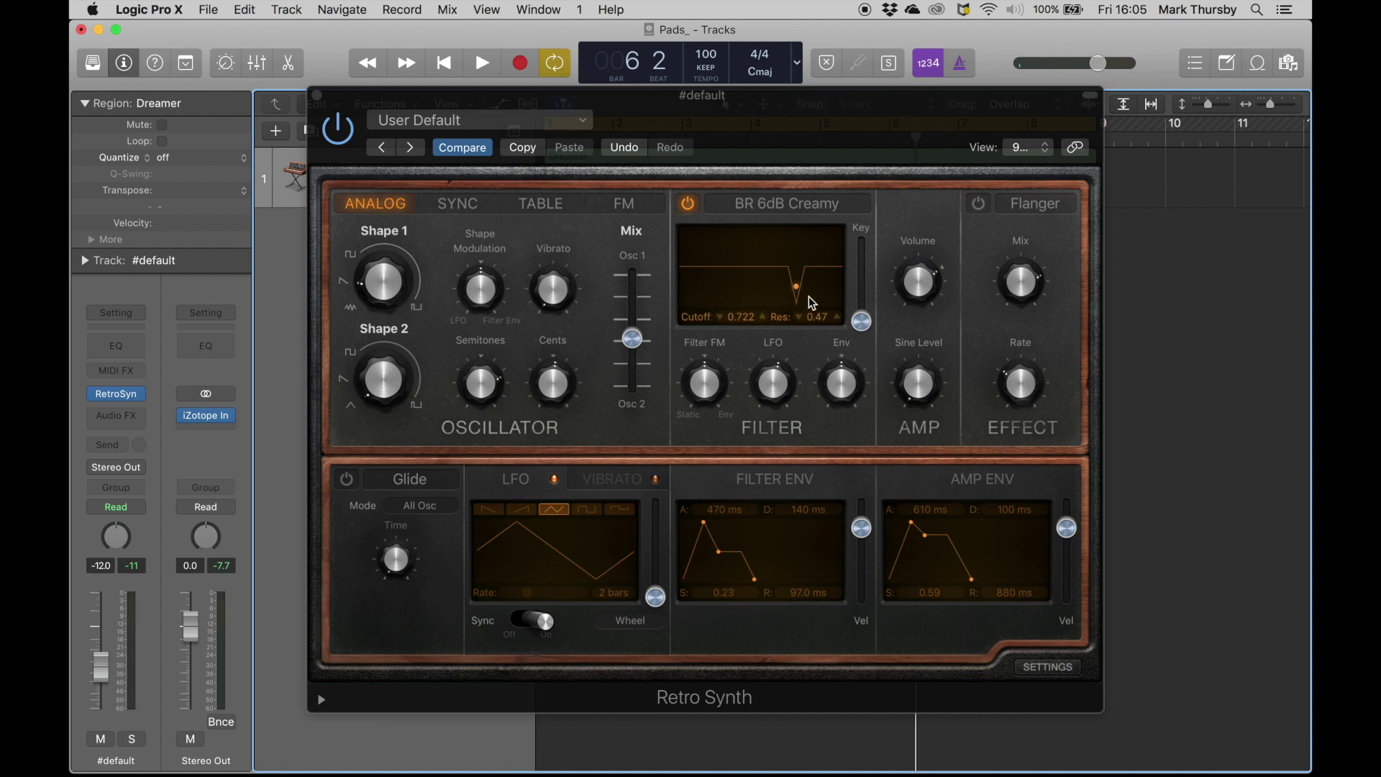
pyautogui.press('space')
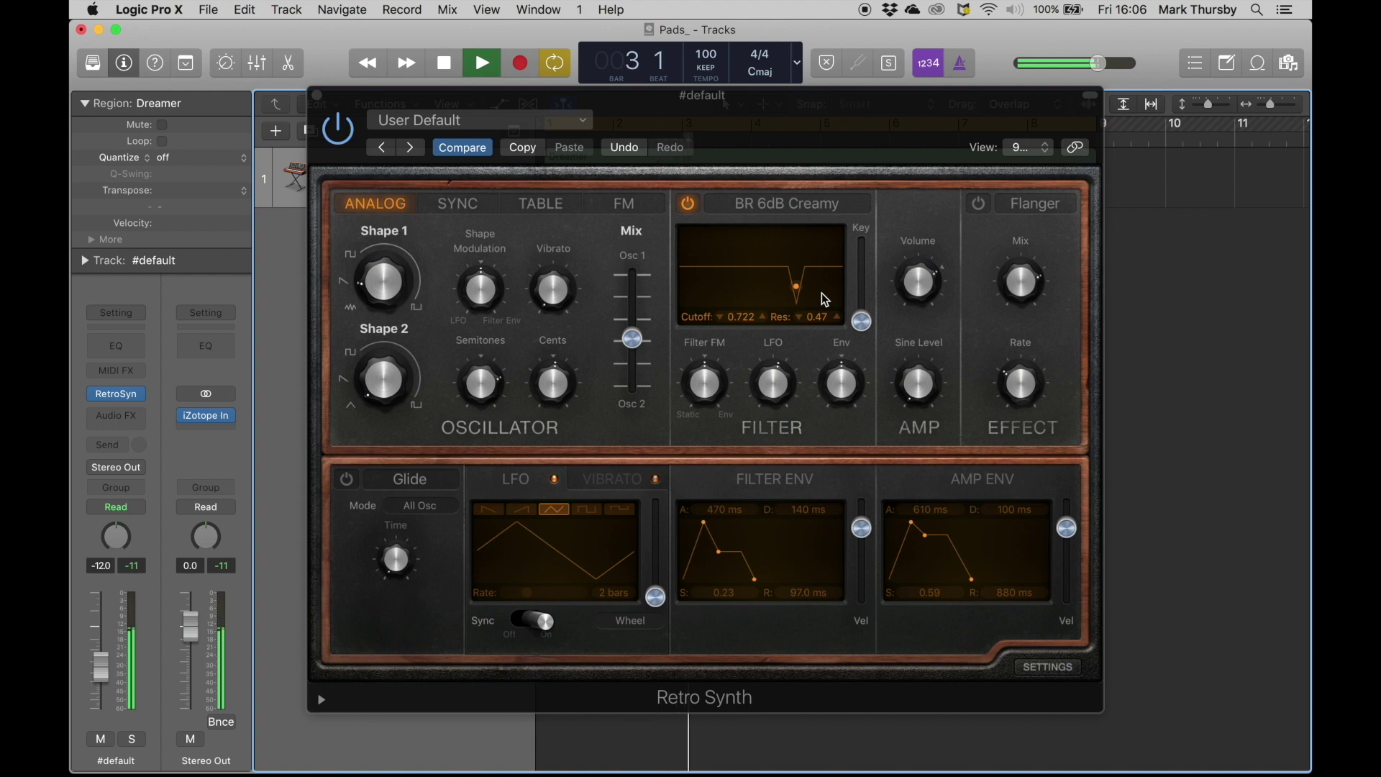
pyautogui.press('space')
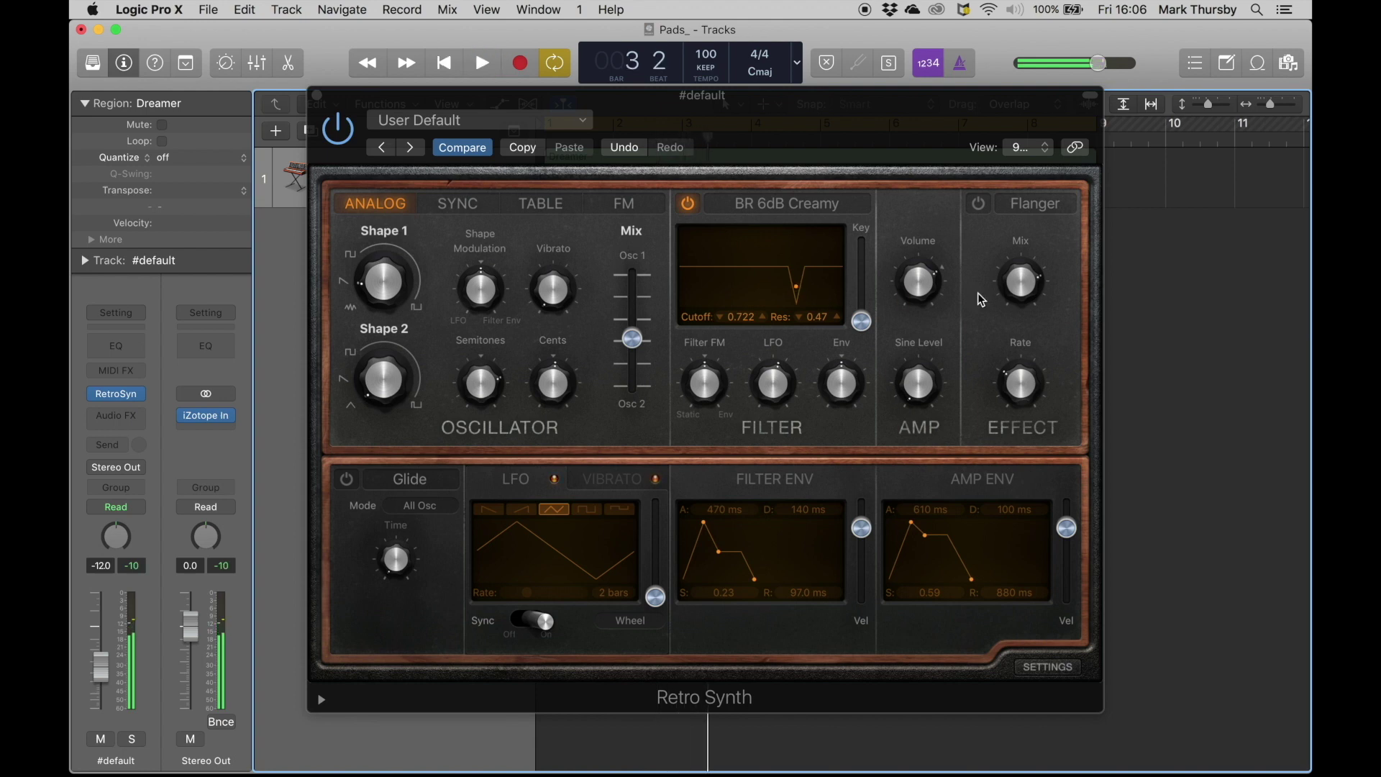
# Turn on Chorus at 0.49 mix, oscillator mix 0.63, amp sustain 1.00 with 190 ms decay.
pyautogui.click(980, 203)
pyautogui.click(1035, 209)
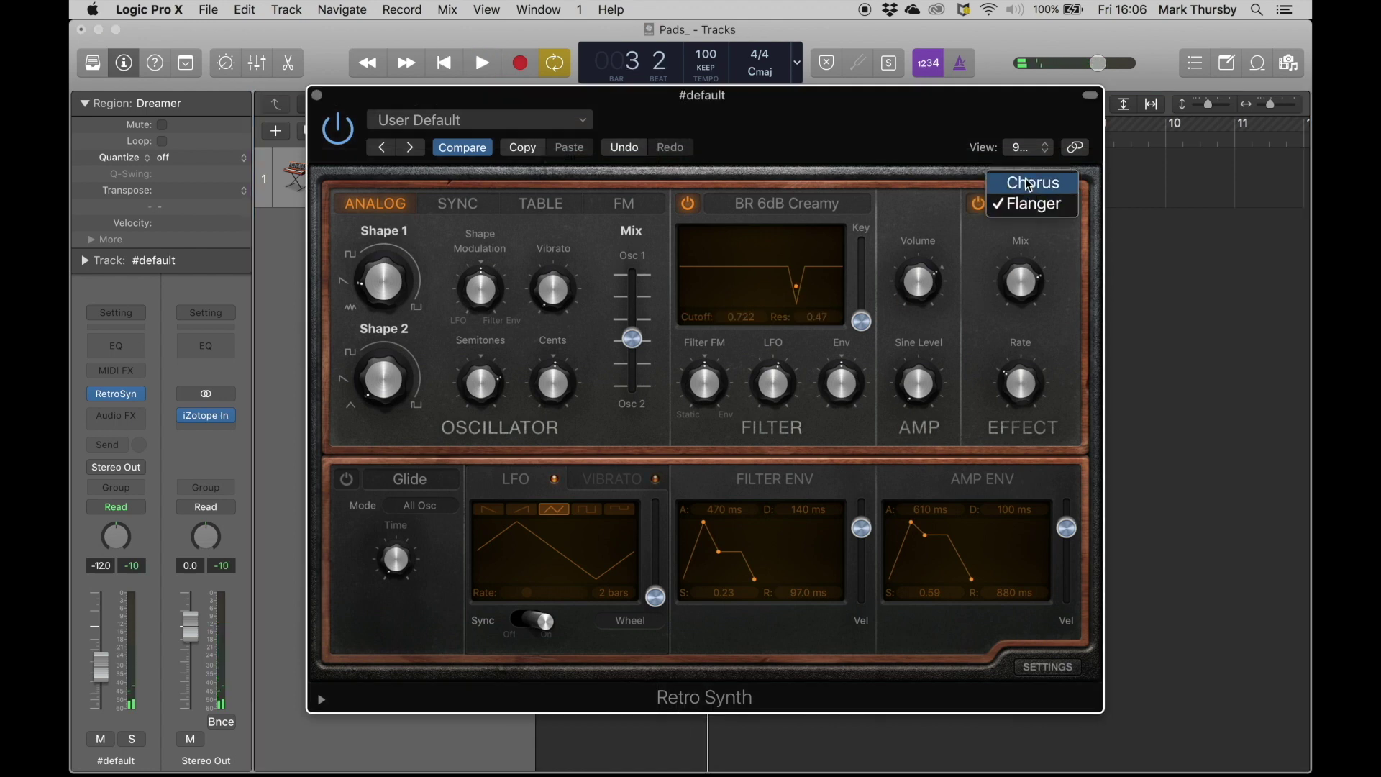
pyautogui.click(1029, 182)
pyautogui.press('space')
pyautogui.moveTo(1021, 281)
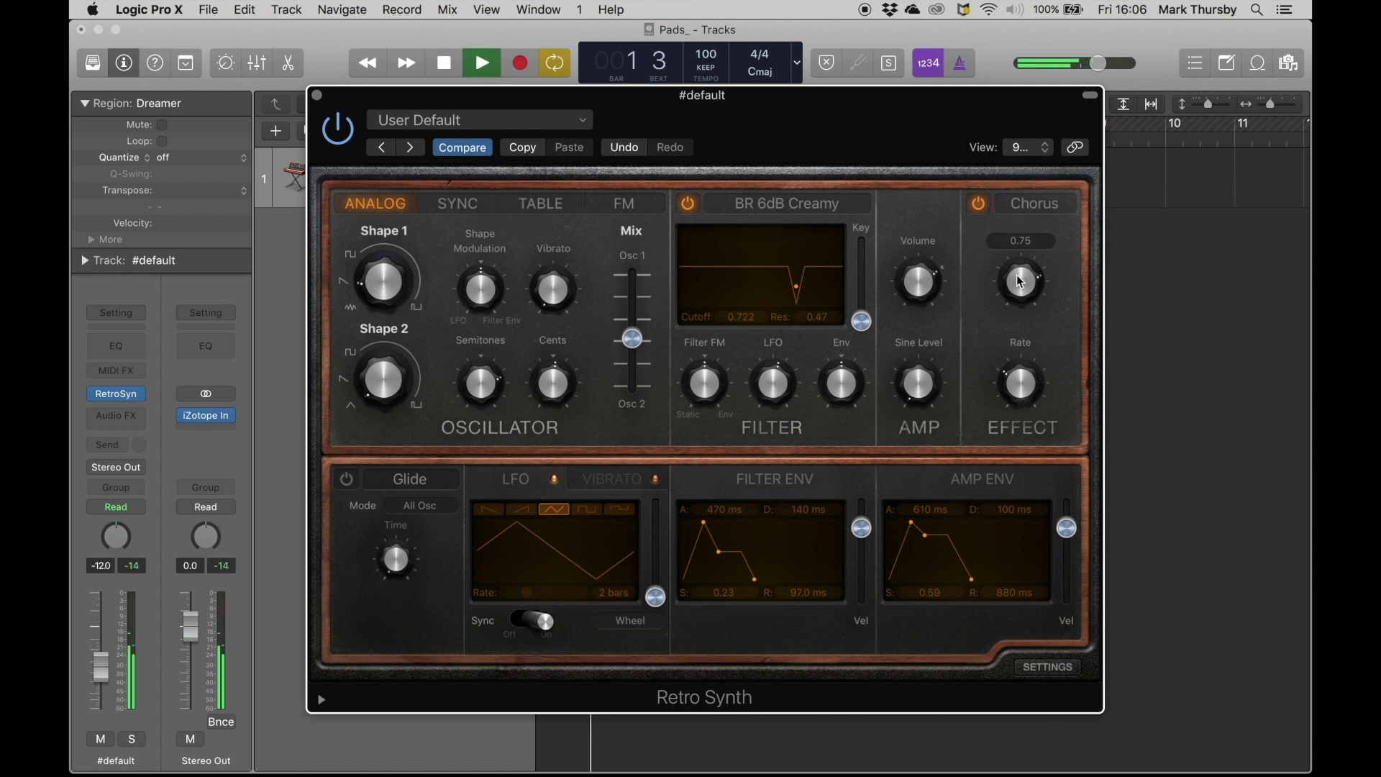
pyautogui.moveTo(1021, 281); pyautogui.dragTo(1029, 330)
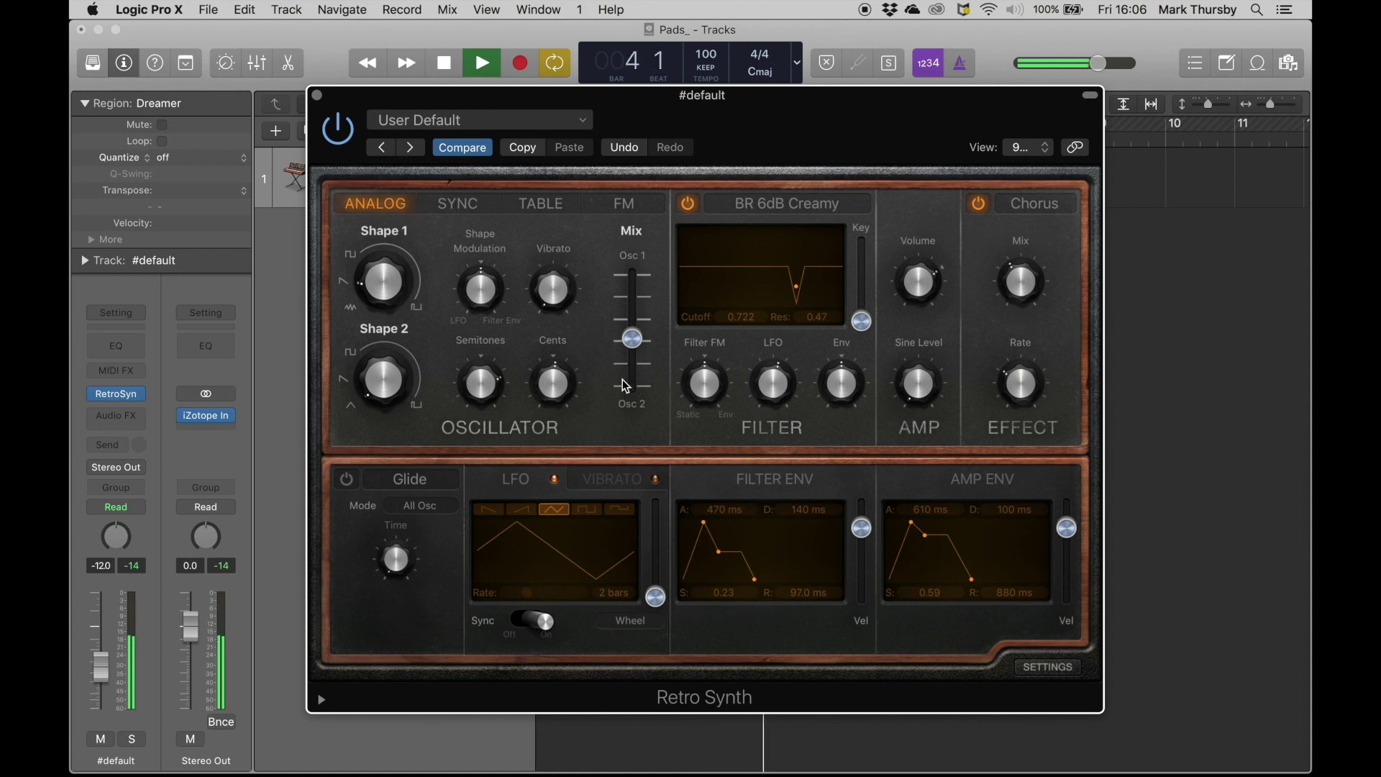
pyautogui.moveTo(633, 339); pyautogui.dragTo(636, 353)
pyautogui.moveTo(925, 535); pyautogui.dragTo(934, 510)
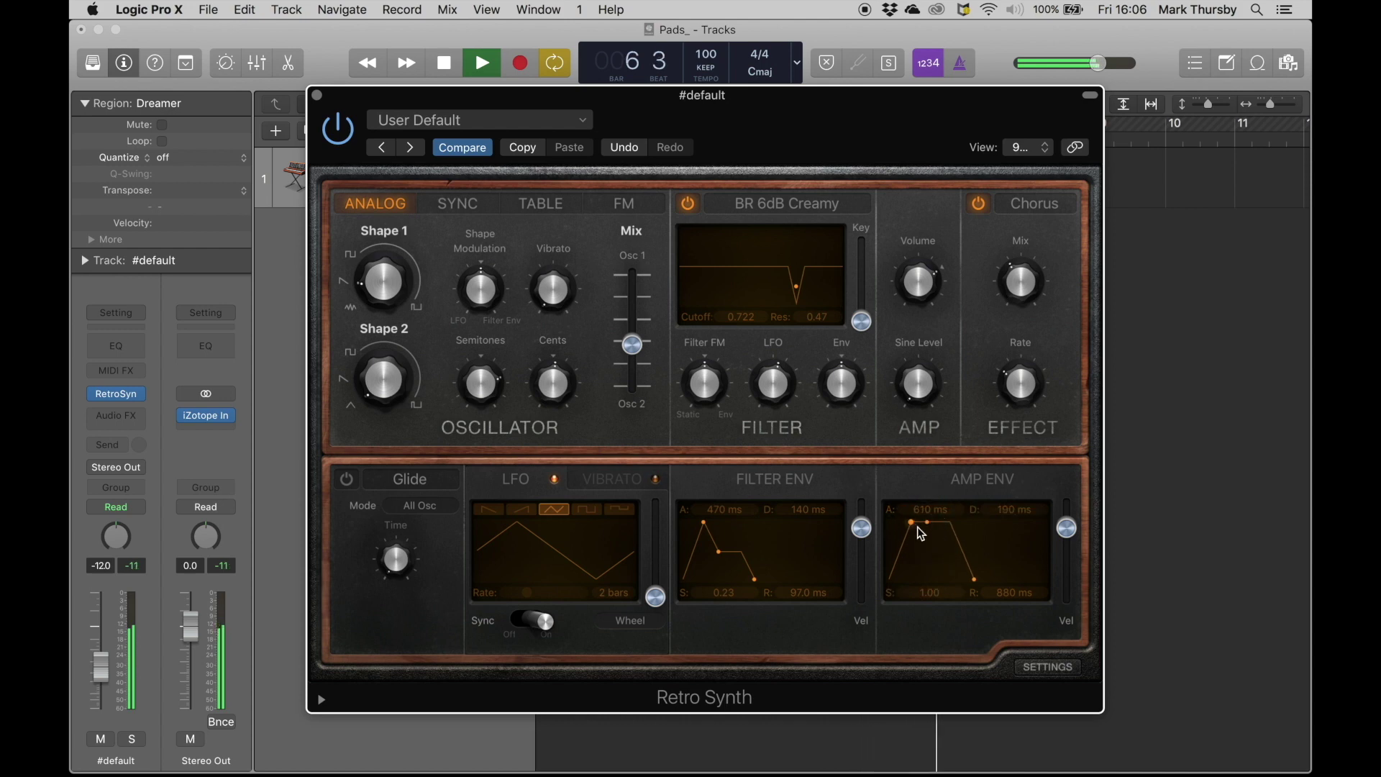
# Audition the pad and raise the Retro Synth vibrato depth to 4.75 semitones.
pyautogui.press('space')
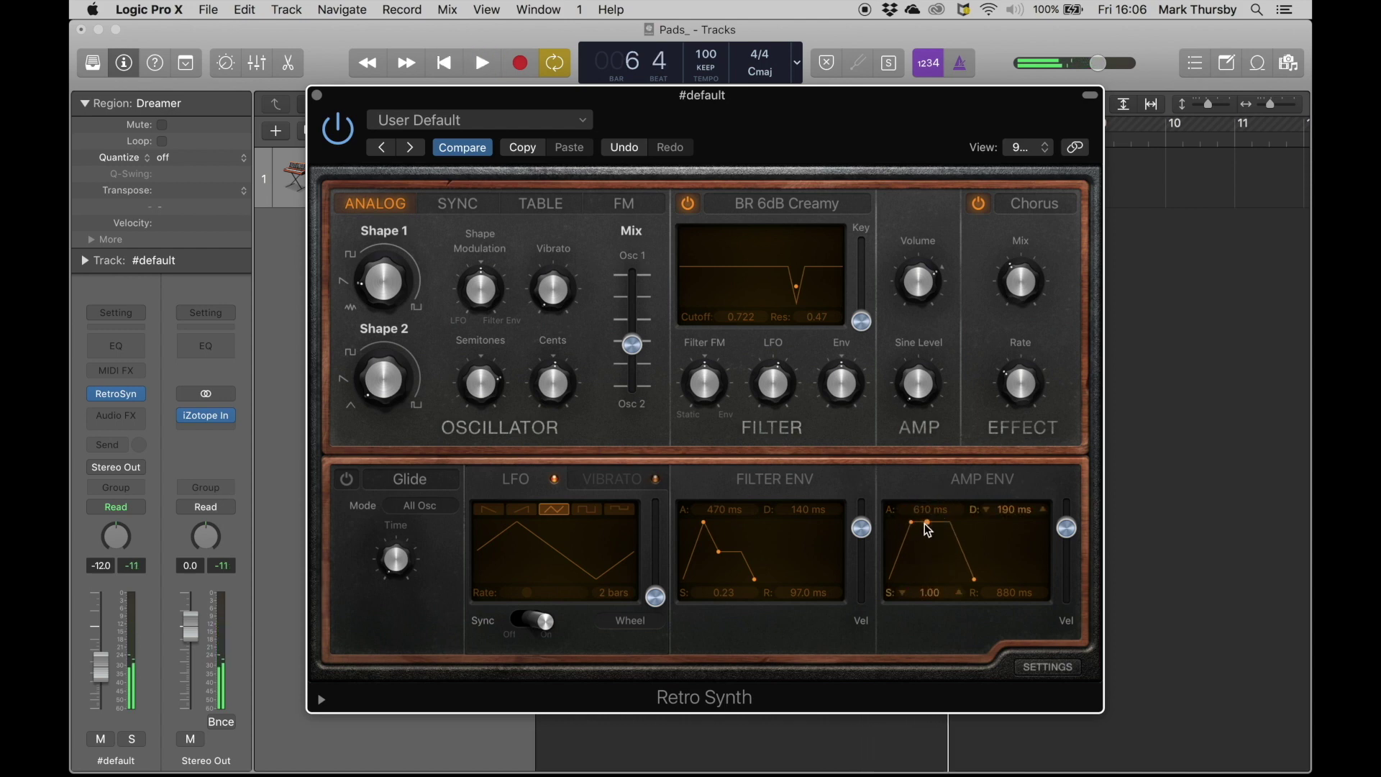
pyautogui.press('space')
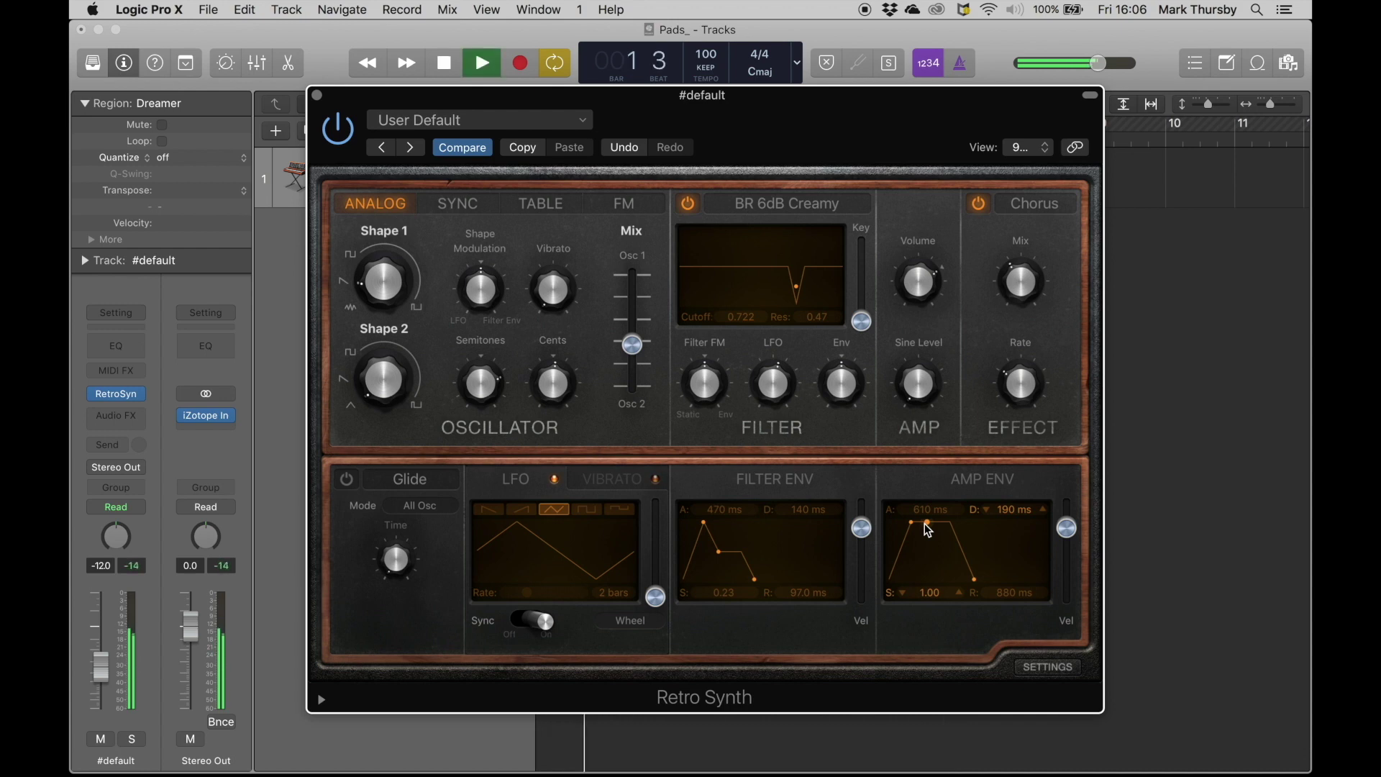
pyautogui.press('space')
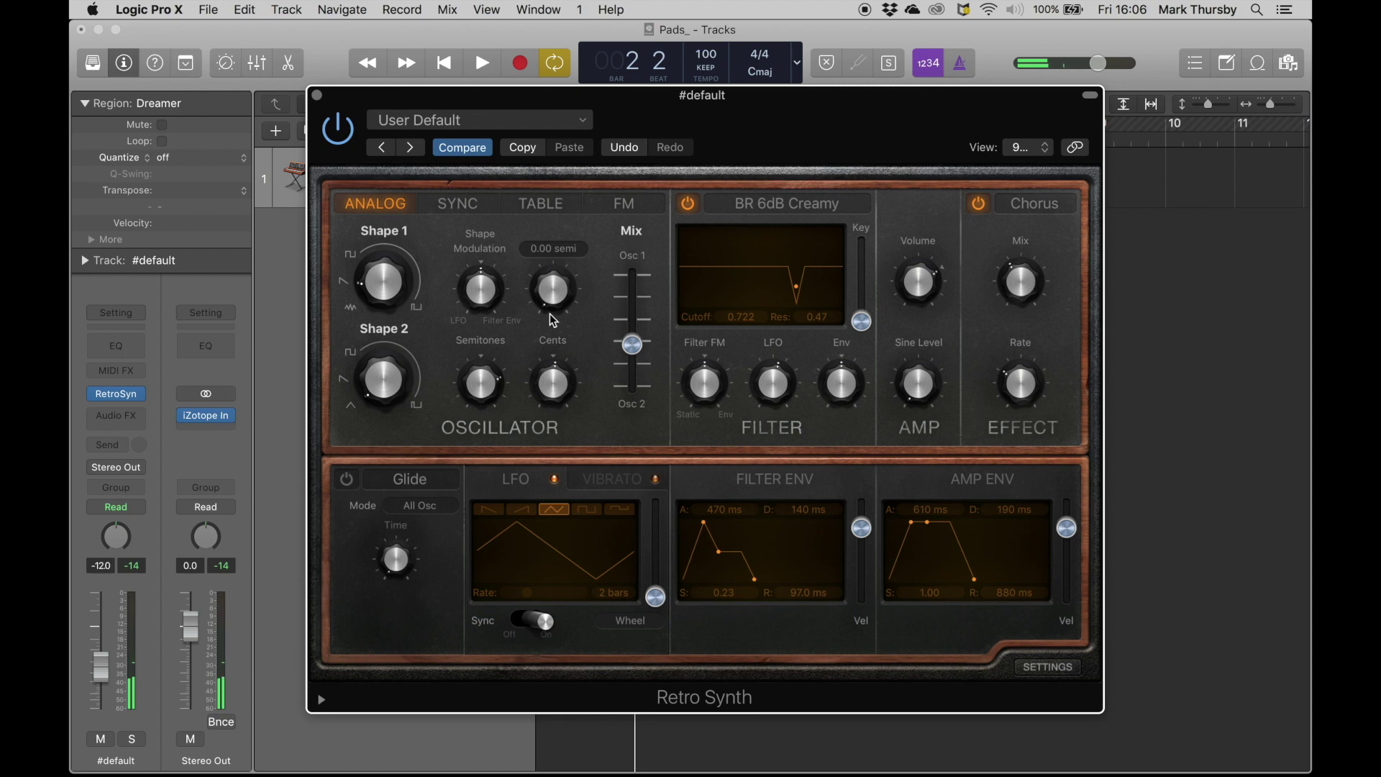
pyautogui.press('space')
pyautogui.moveTo(553, 291); pyautogui.dragTo(561, 229)
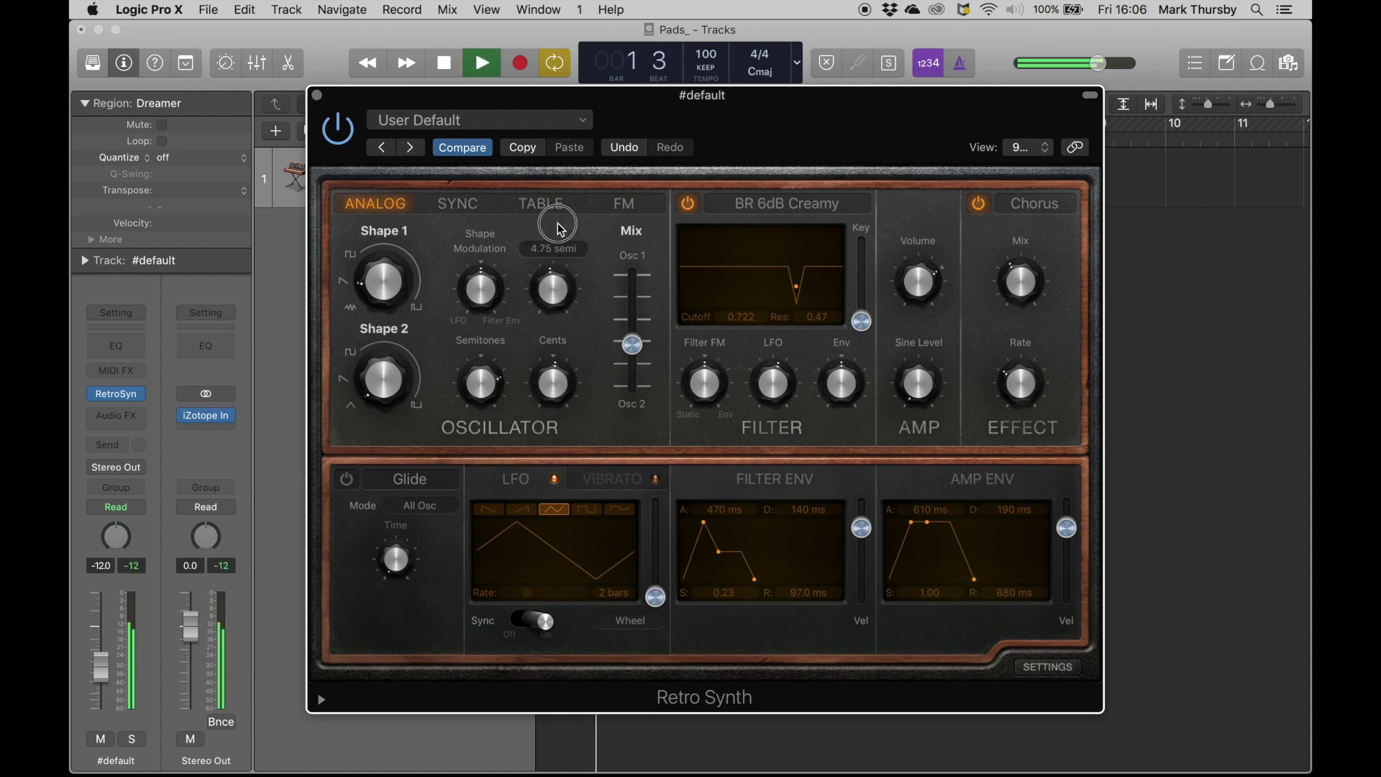
pyautogui.press('space')
pyautogui.press('space')
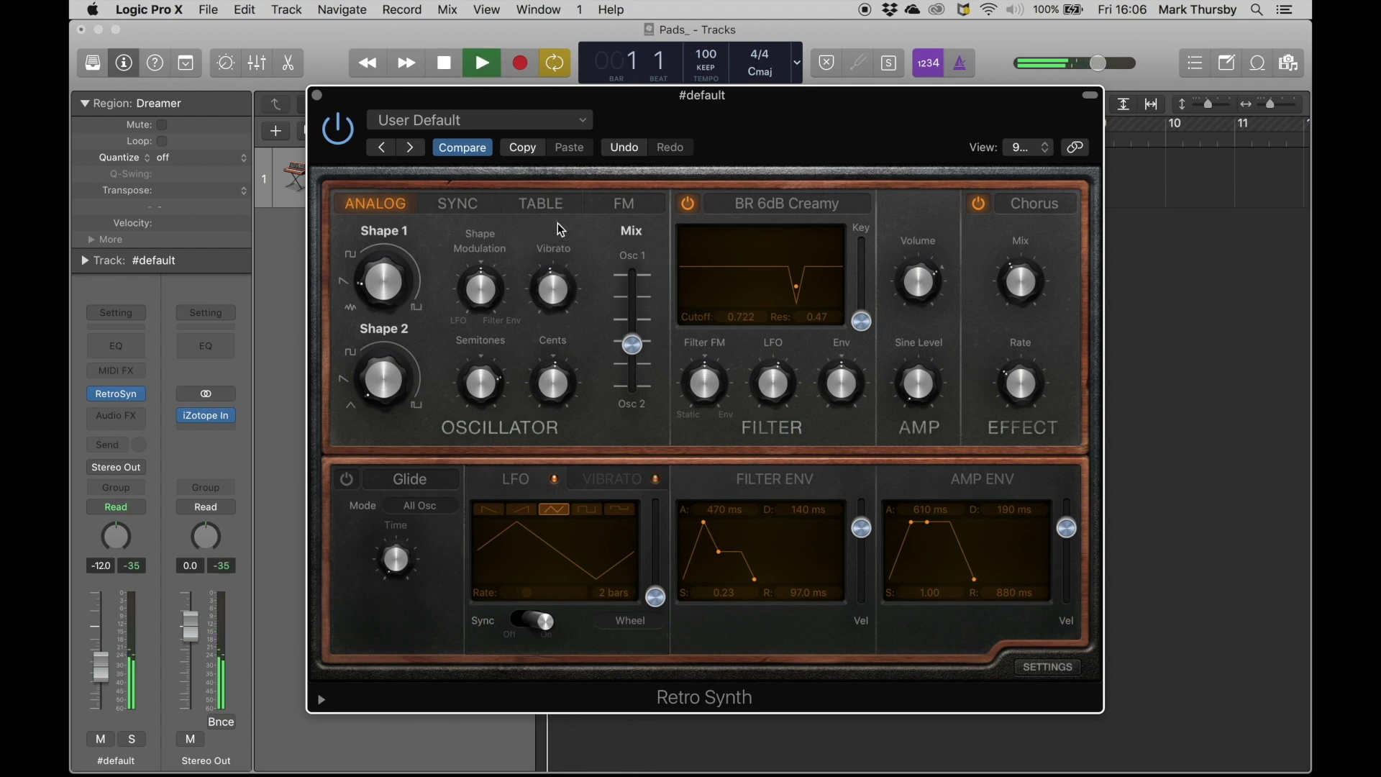
# Lower the vibrato to a subtle 0.37 semitones and bring up iZotope Insight on Stereo Out.
pyautogui.moveTo(553, 288); pyautogui.dragTo(552, 330)
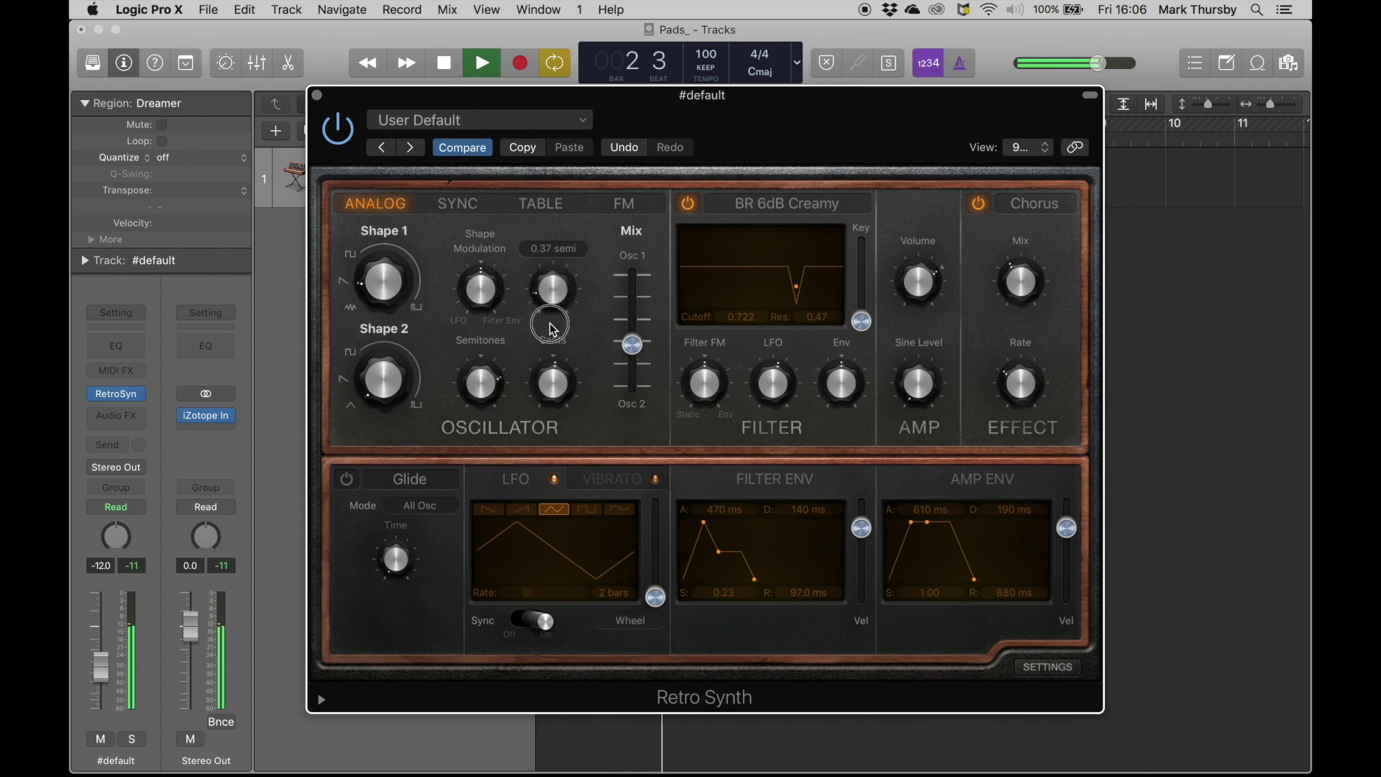
pyautogui.moveTo(552, 330); pyautogui.dragTo(553, 331)
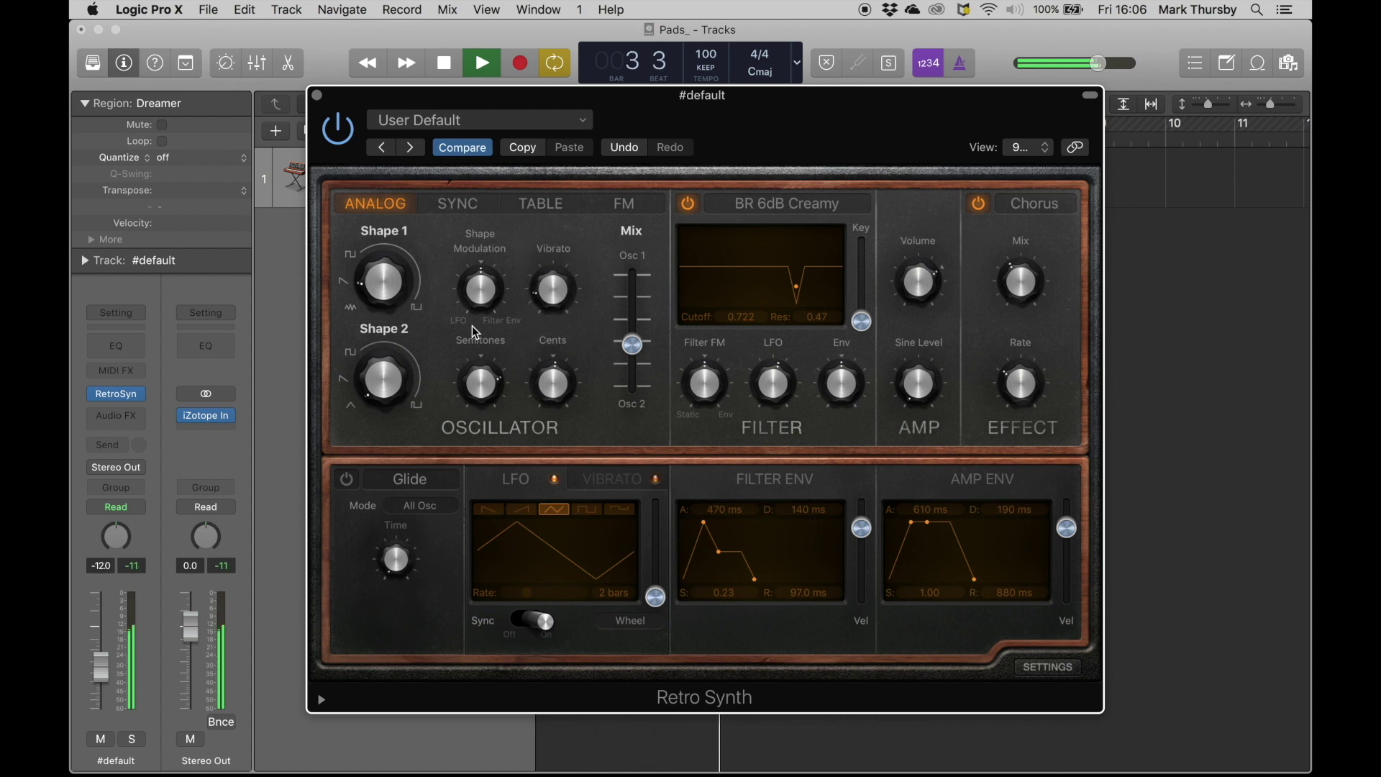
pyautogui.click(206, 417)
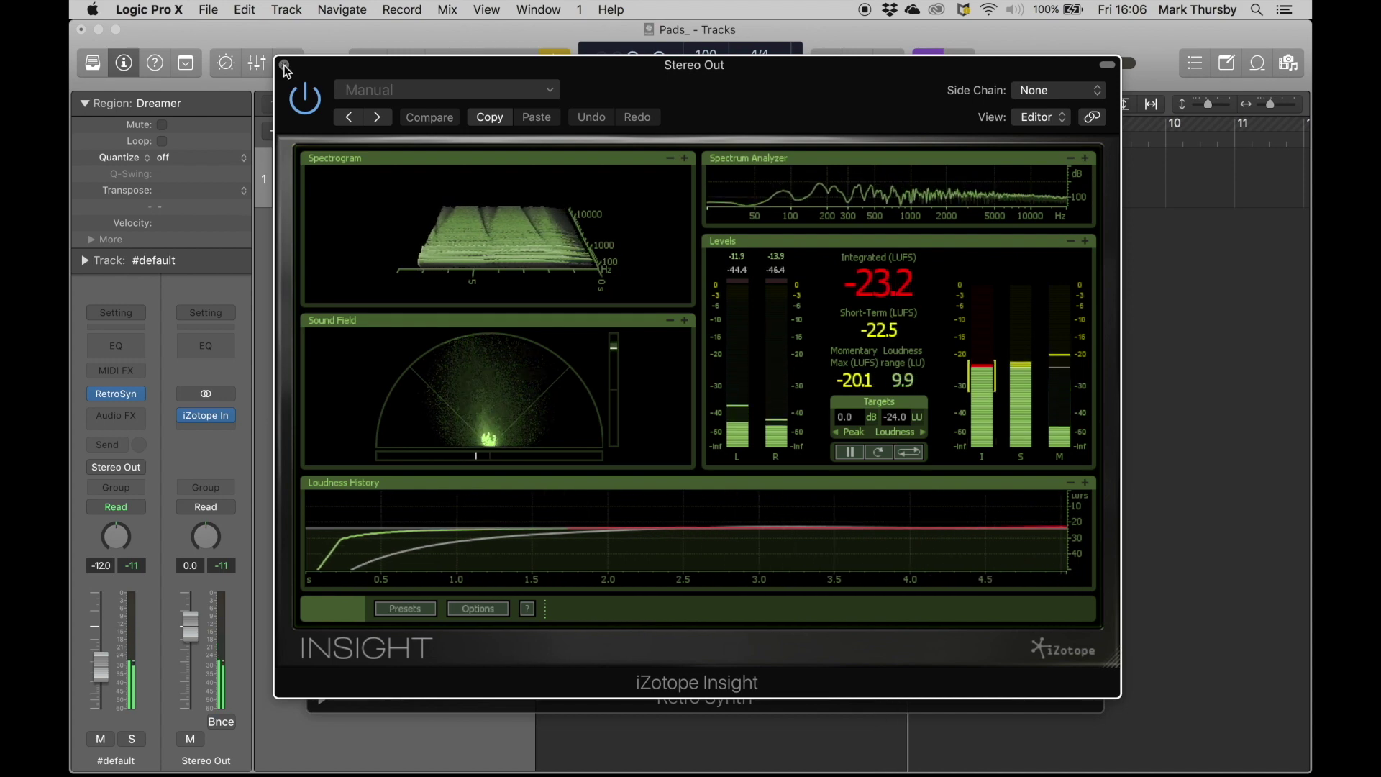
# Close the iZotope Insight meter with Cmd-W and open the synth track's Audio FX list.
pyautogui.press('super+w')
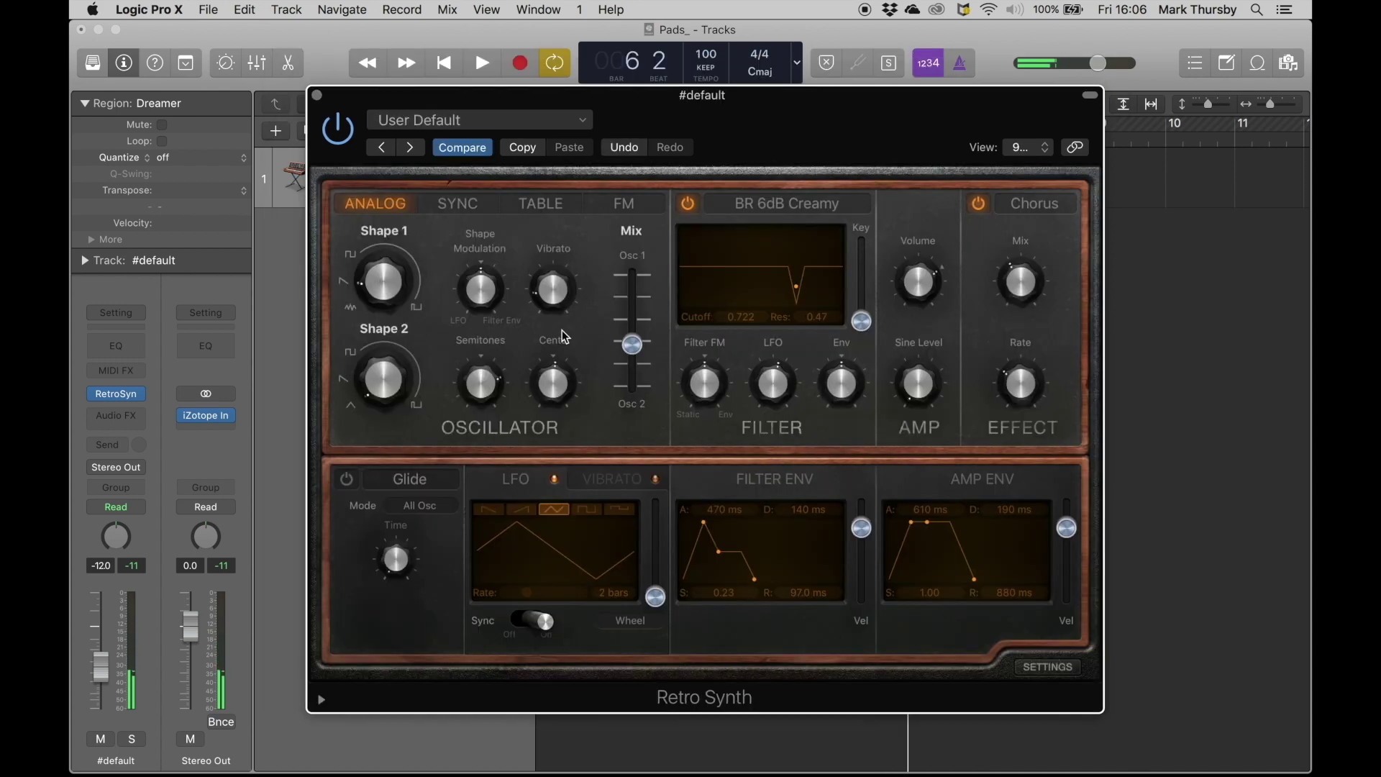
pyautogui.click(118, 415)
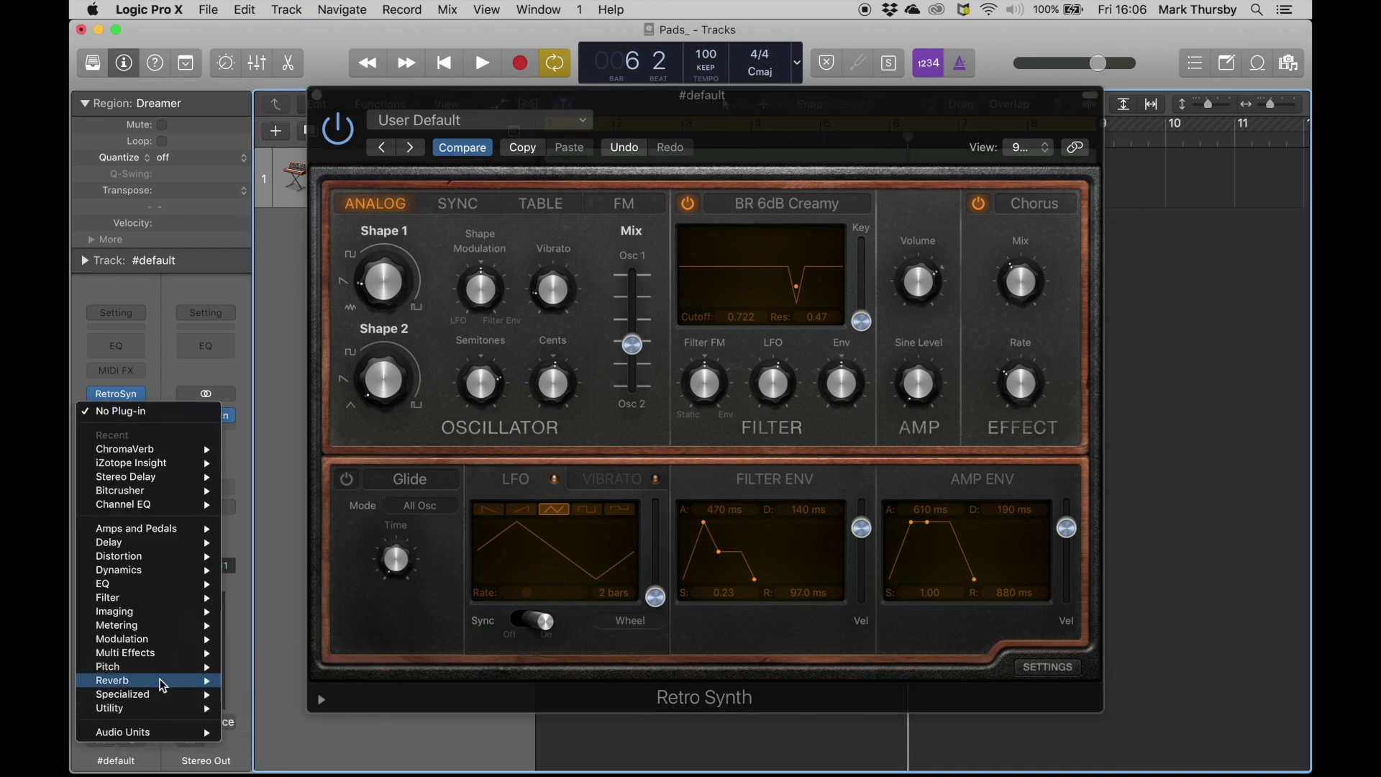
# Insert a stereo ChromaVerb on the synth track and move its window clear of the channel strips.
pyautogui.moveTo(163, 686)
pyautogui.moveTo(274, 682)
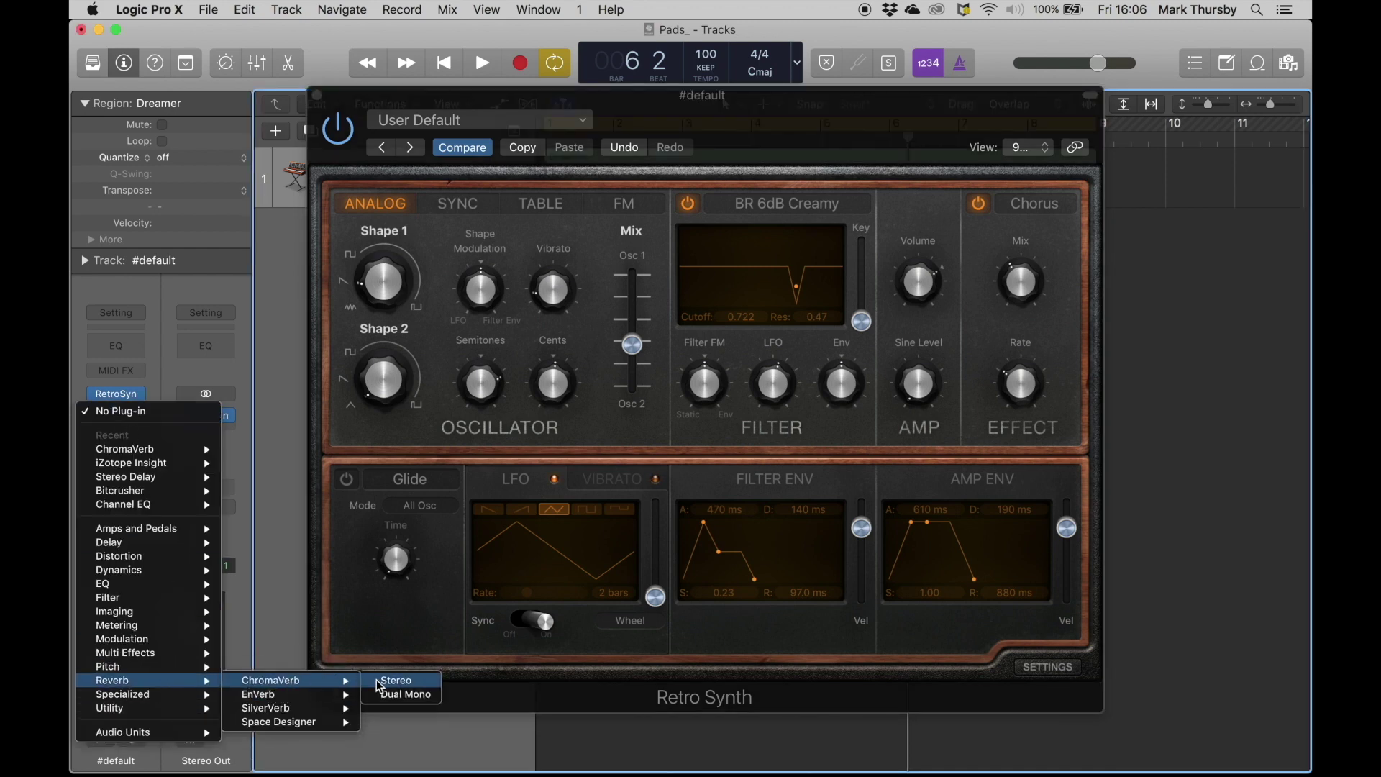
pyautogui.click(395, 682)
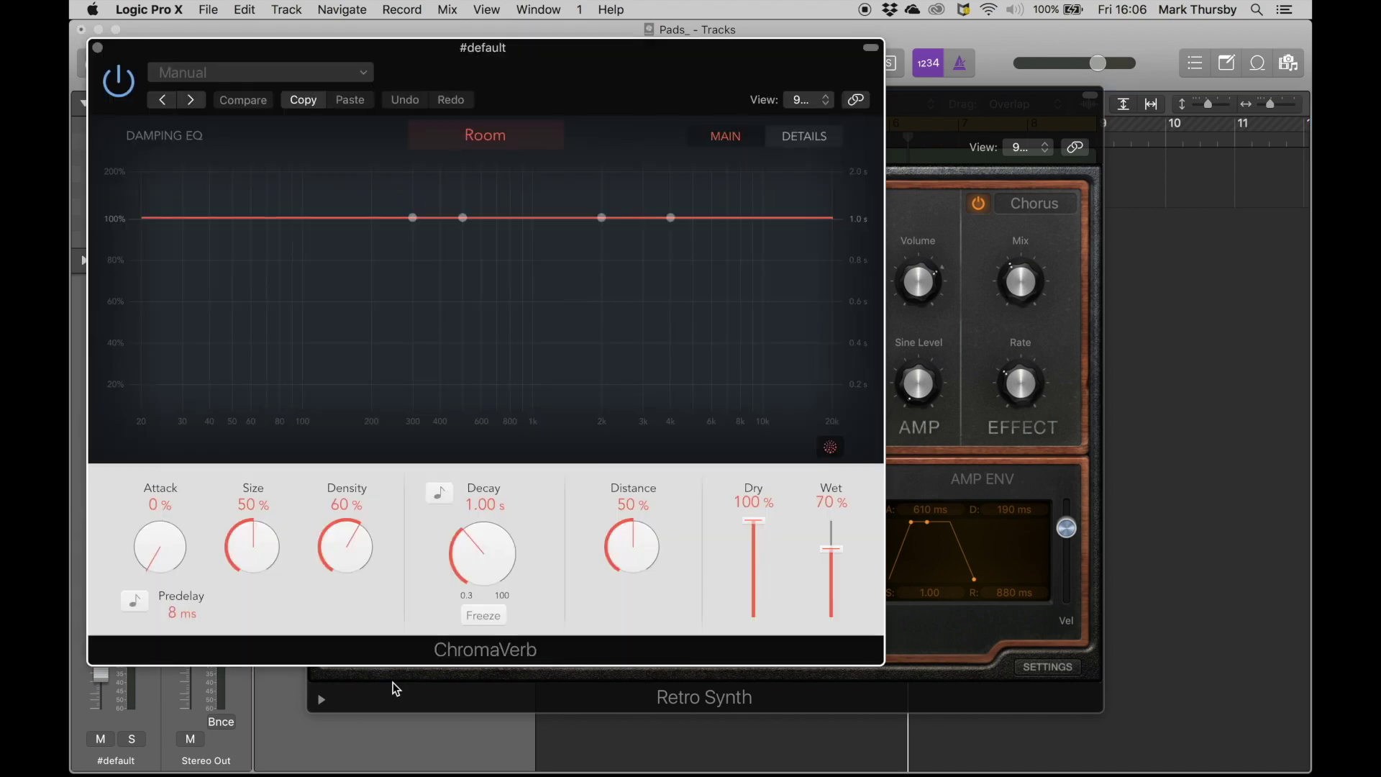
pyautogui.moveTo(371, 54); pyautogui.dragTo(518, 36)
# While playing, lengthen the ChromaVerb decay from 2.70 s to 3.80 s.
pyautogui.press('space')
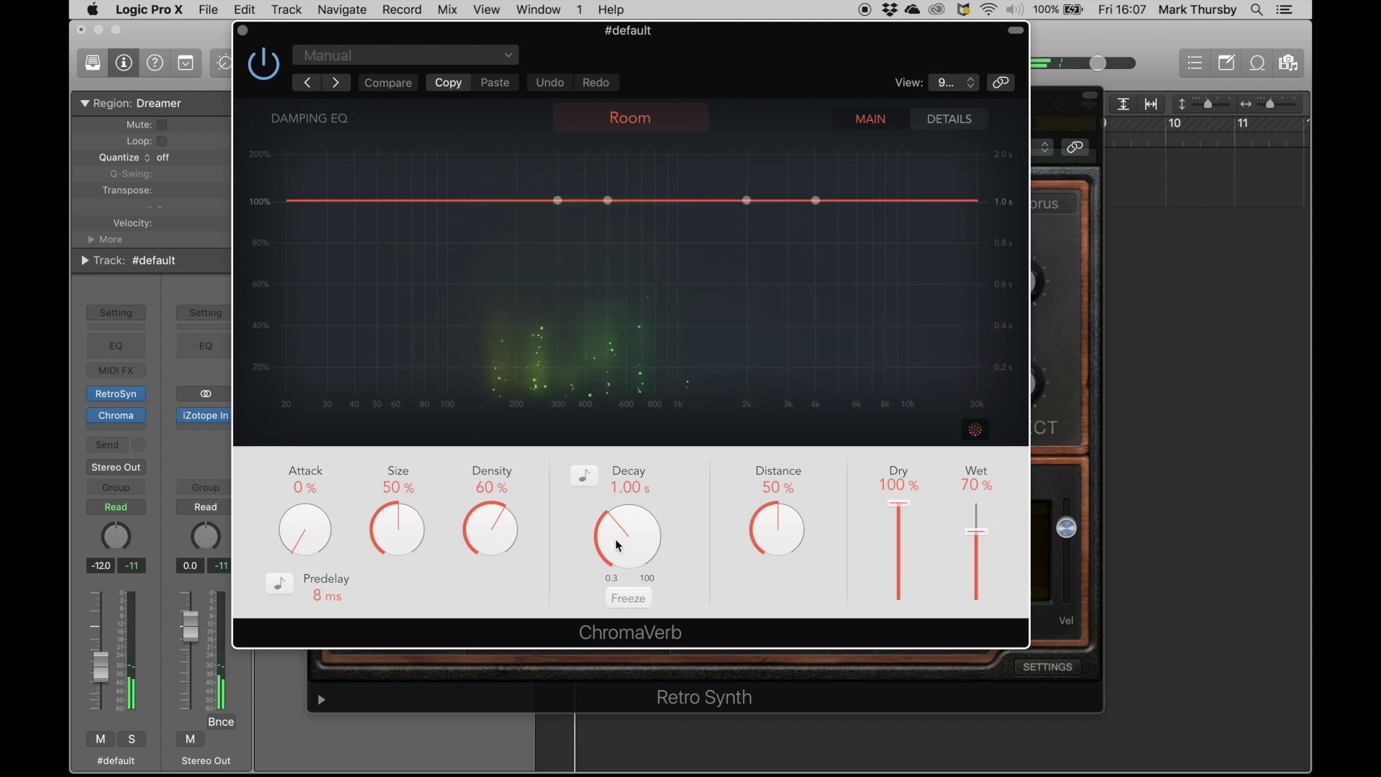
pyautogui.moveTo(617, 543); pyautogui.dragTo(632, 482)
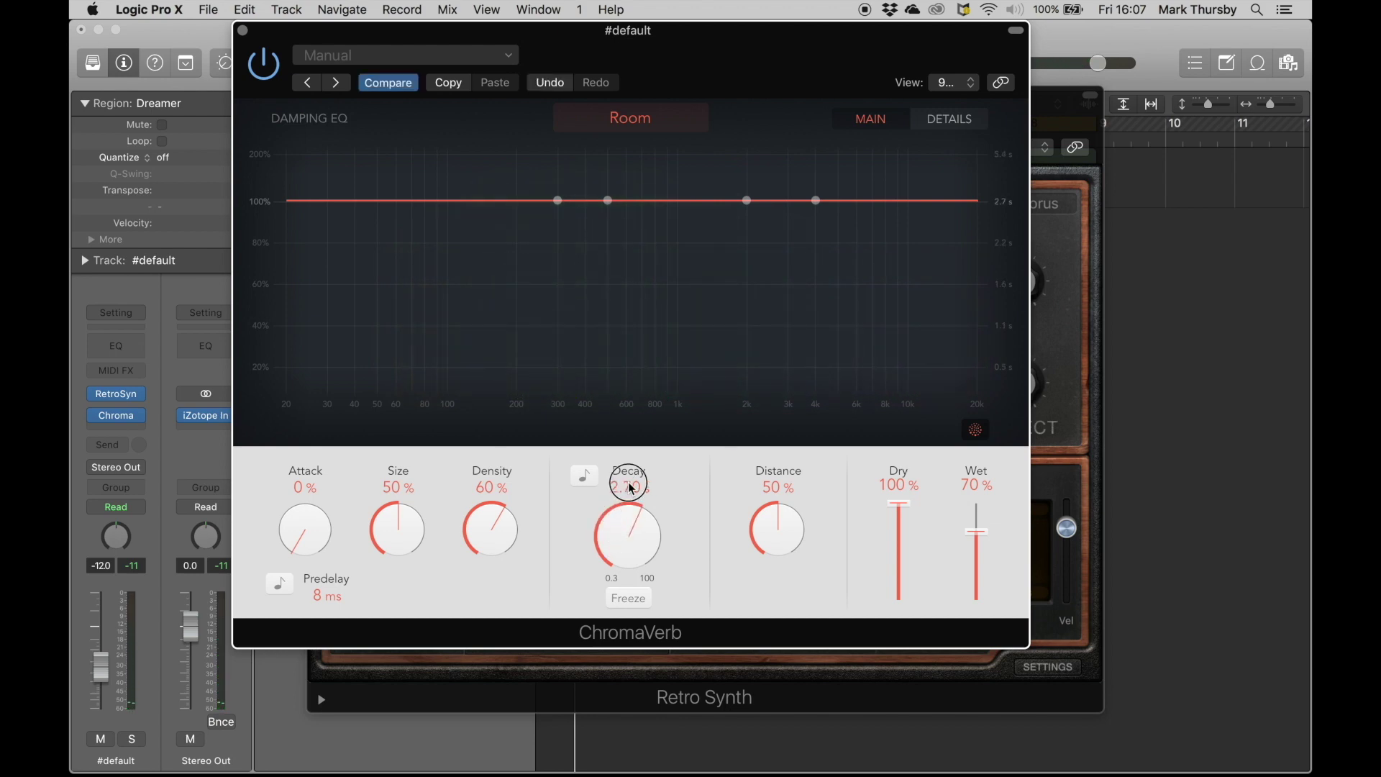
pyautogui.press('space')
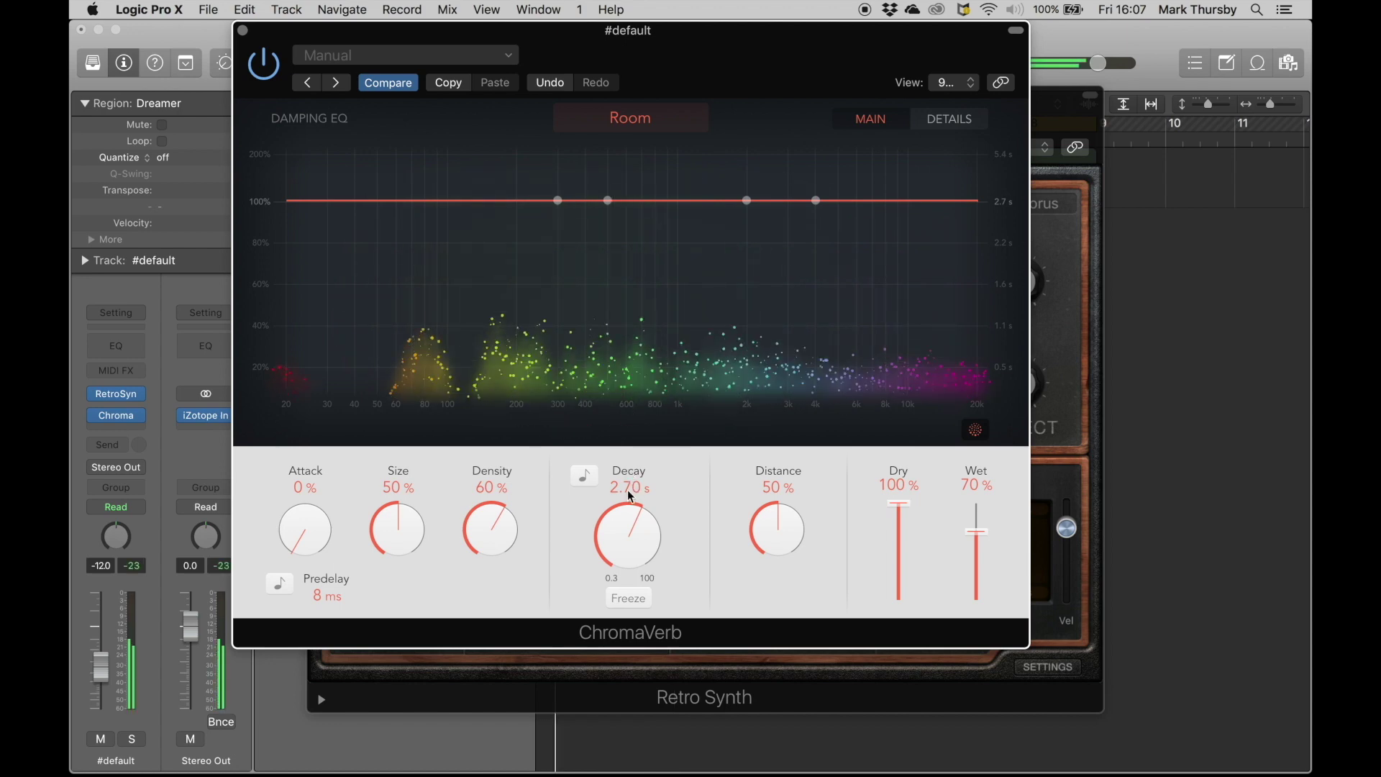
pyautogui.moveTo(625, 538); pyautogui.dragTo(625, 521)
pyautogui.moveTo(468, 272)
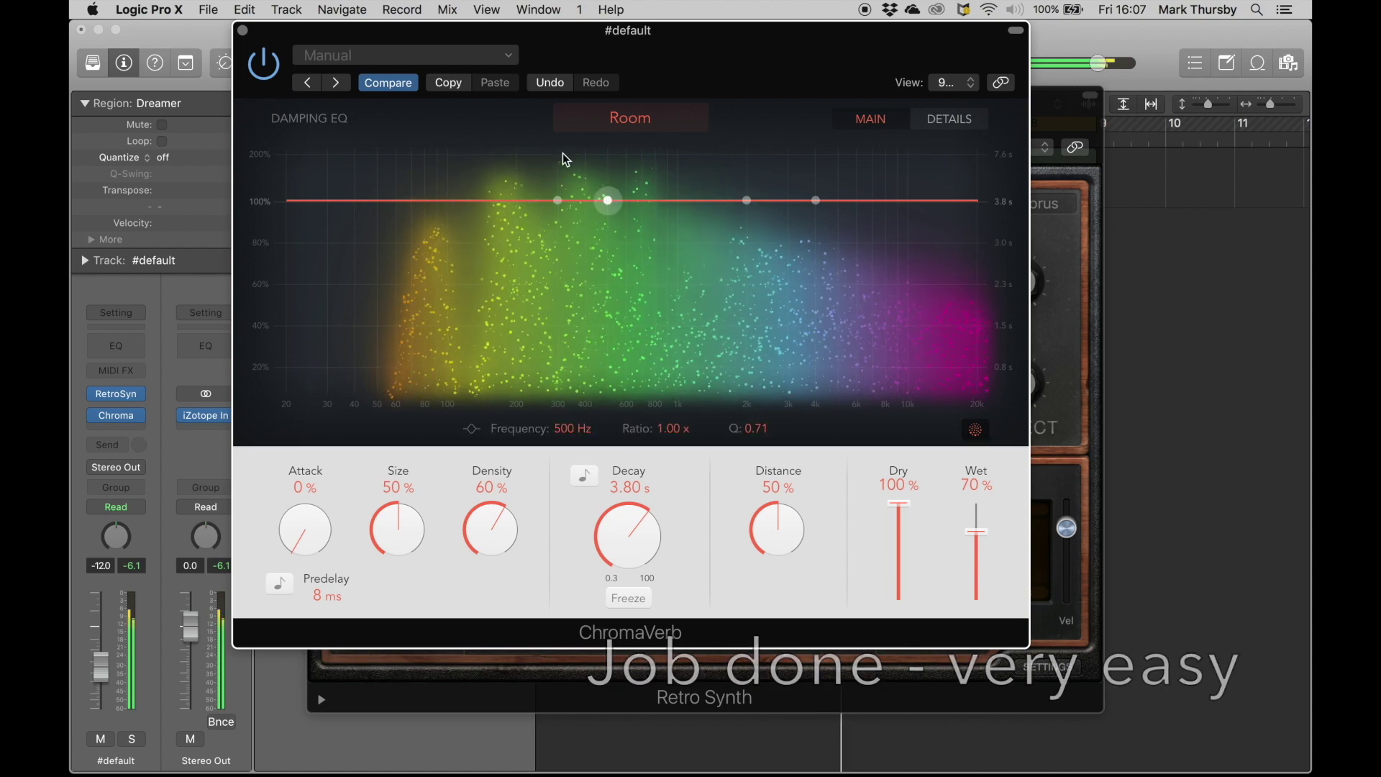
# Close ChromaVerb and Retro Synth, view the Dreamer region in the Piano Roll, then close it.
pyautogui.click(243, 32)
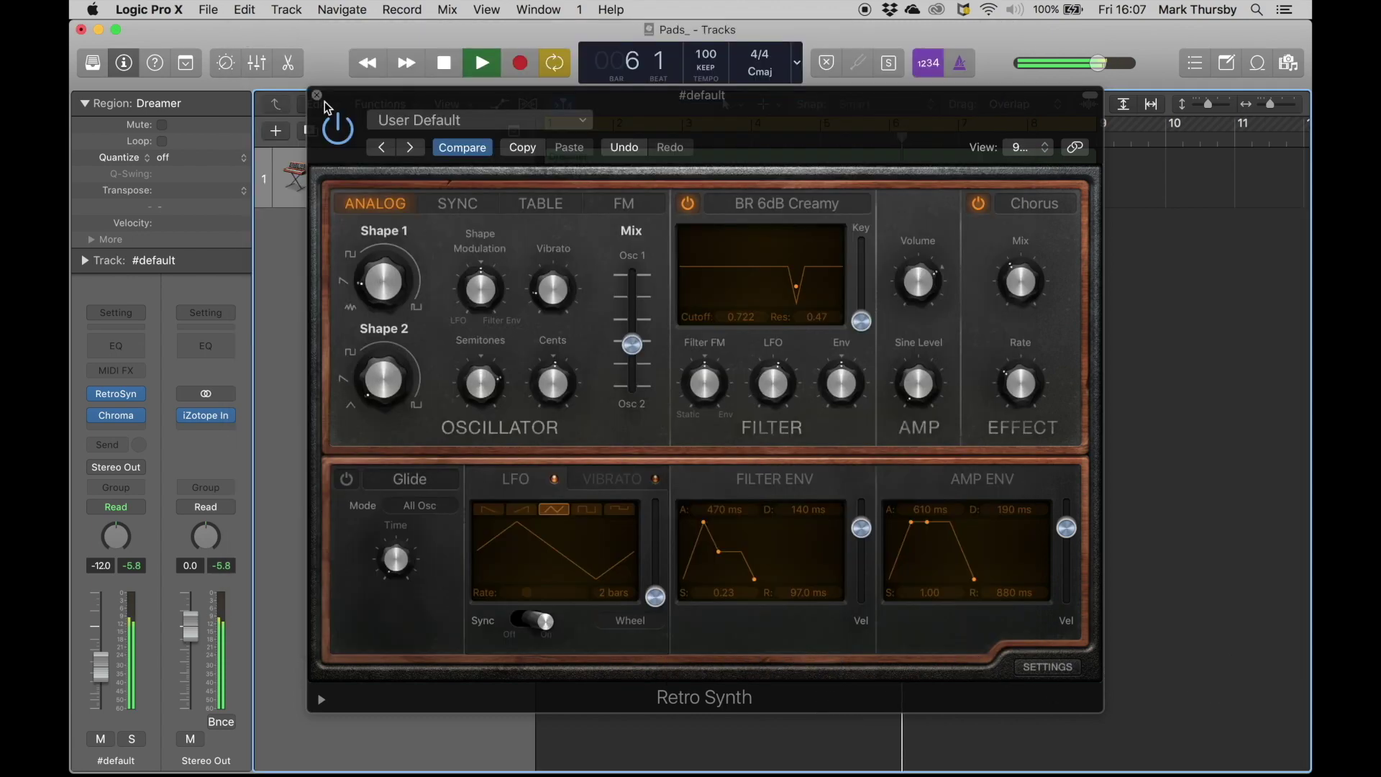
pyautogui.click(317, 97)
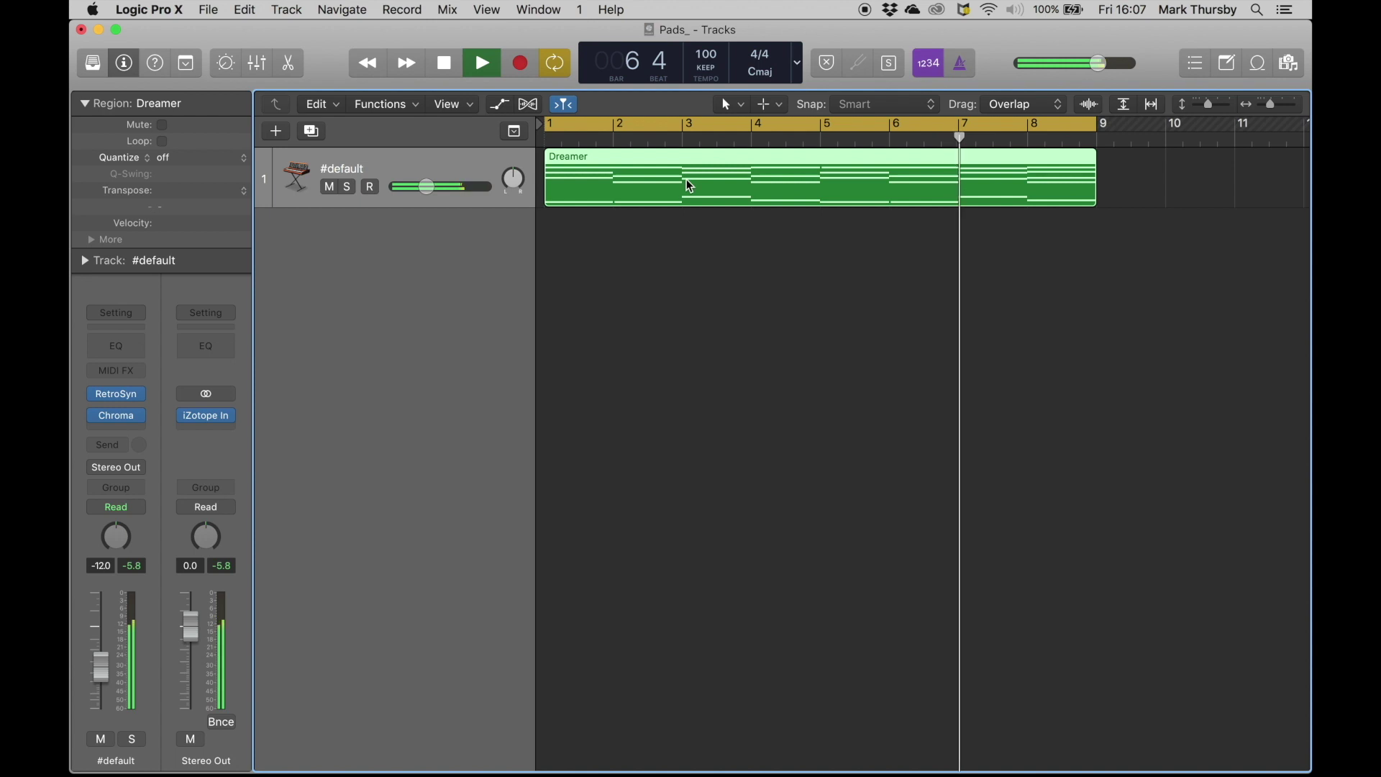
pyautogui.doubleClick(688, 184)
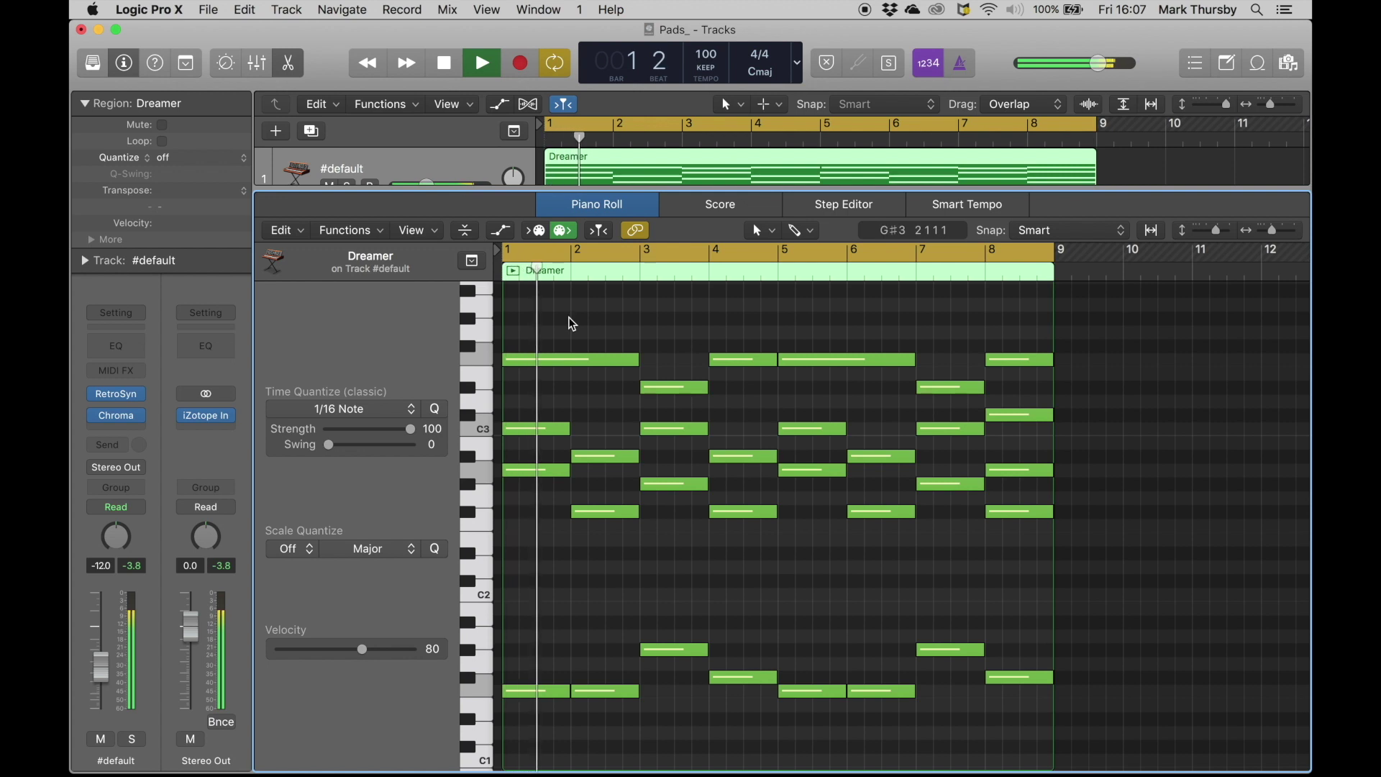
pyautogui.press('space')
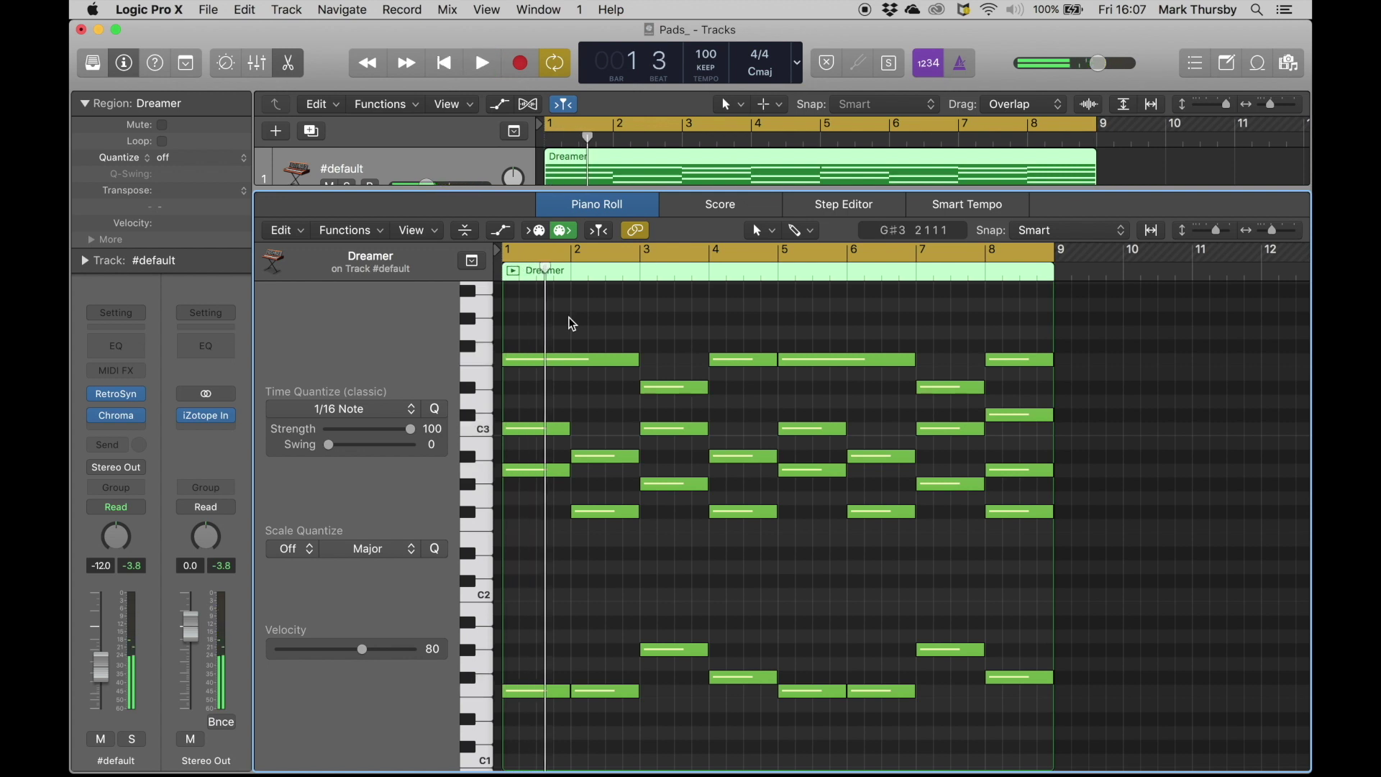
pyautogui.press('e')
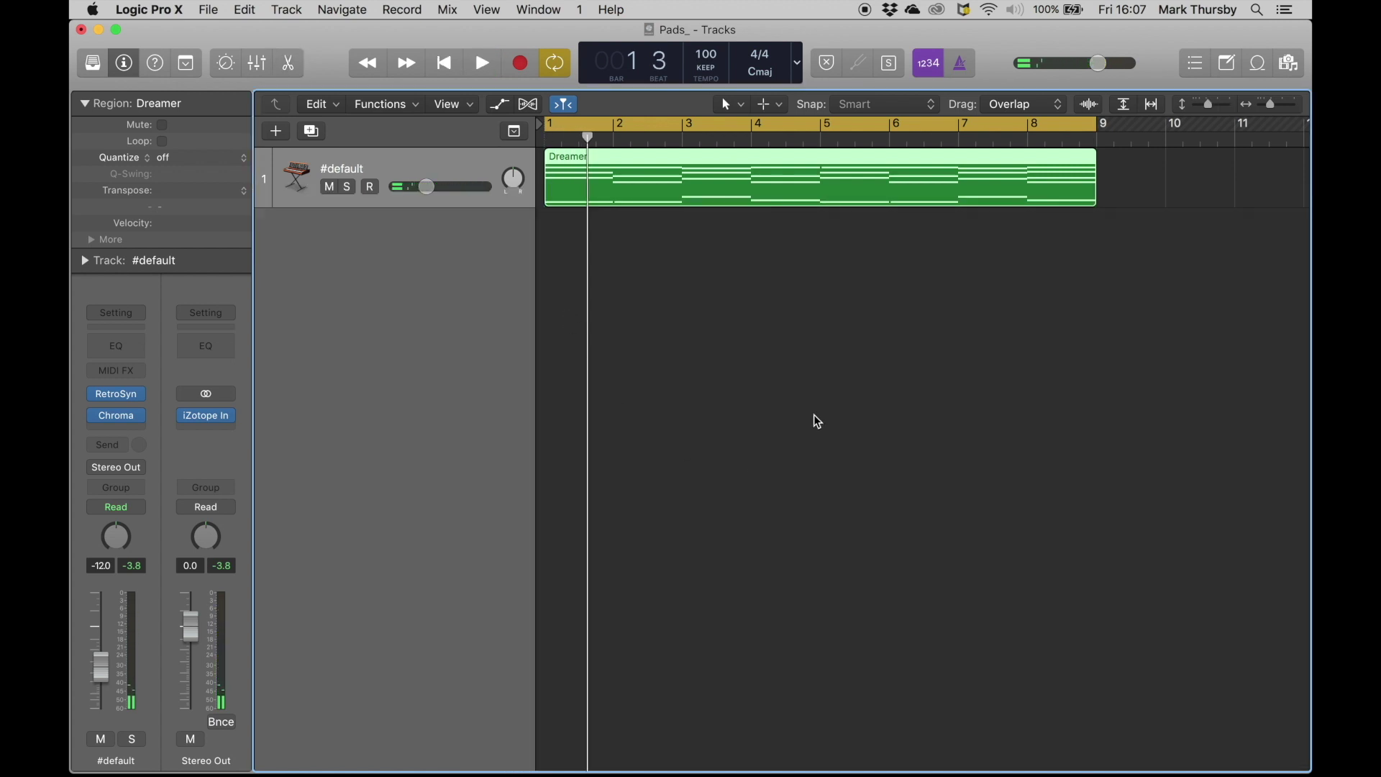